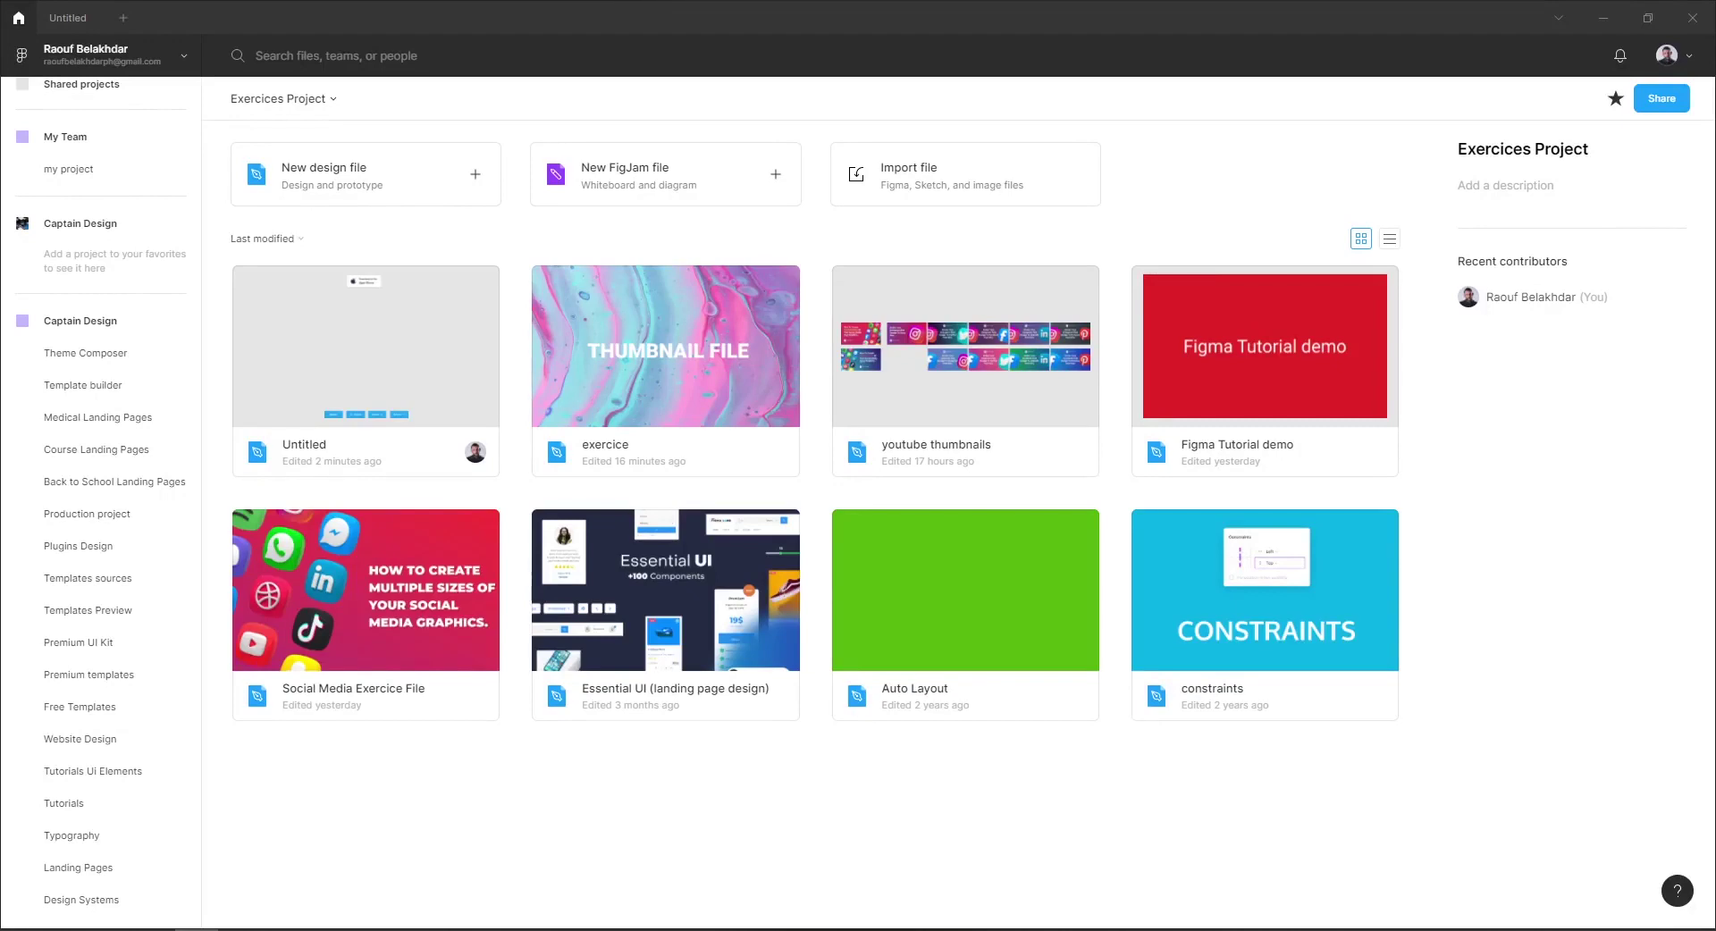
# Step: Open the Untitled file and select all four blue button Md frames
pyautogui.click(67, 17)
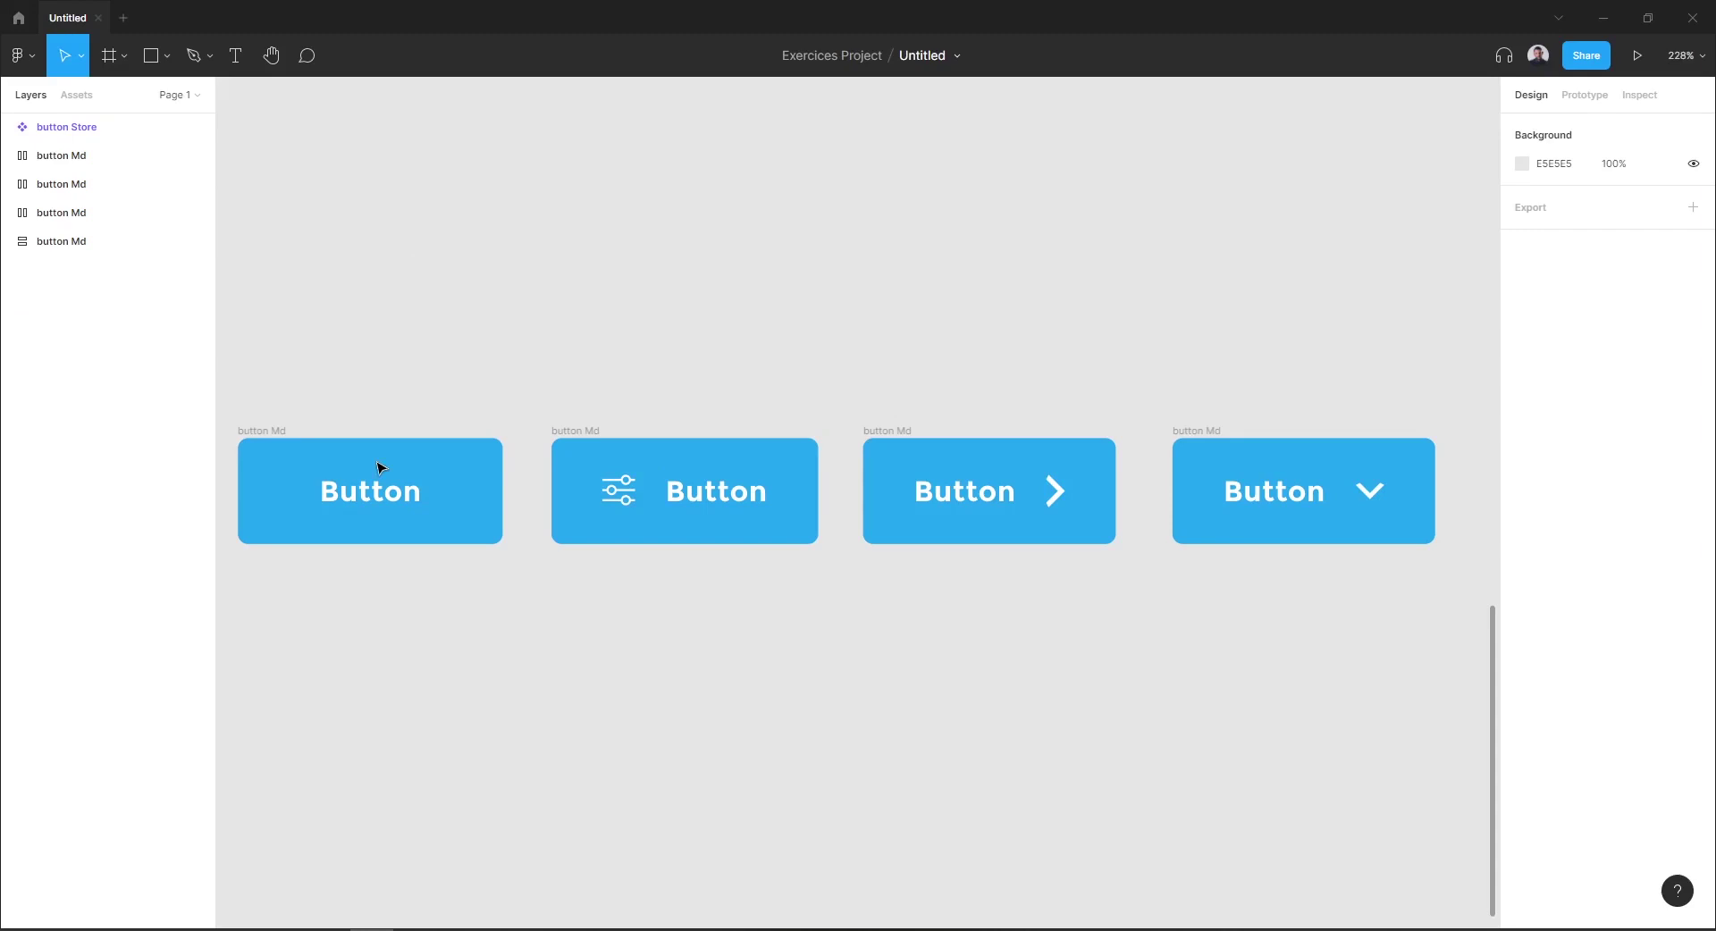
pyautogui.moveTo(1161, 641); pyautogui.dragTo(1189, 642)
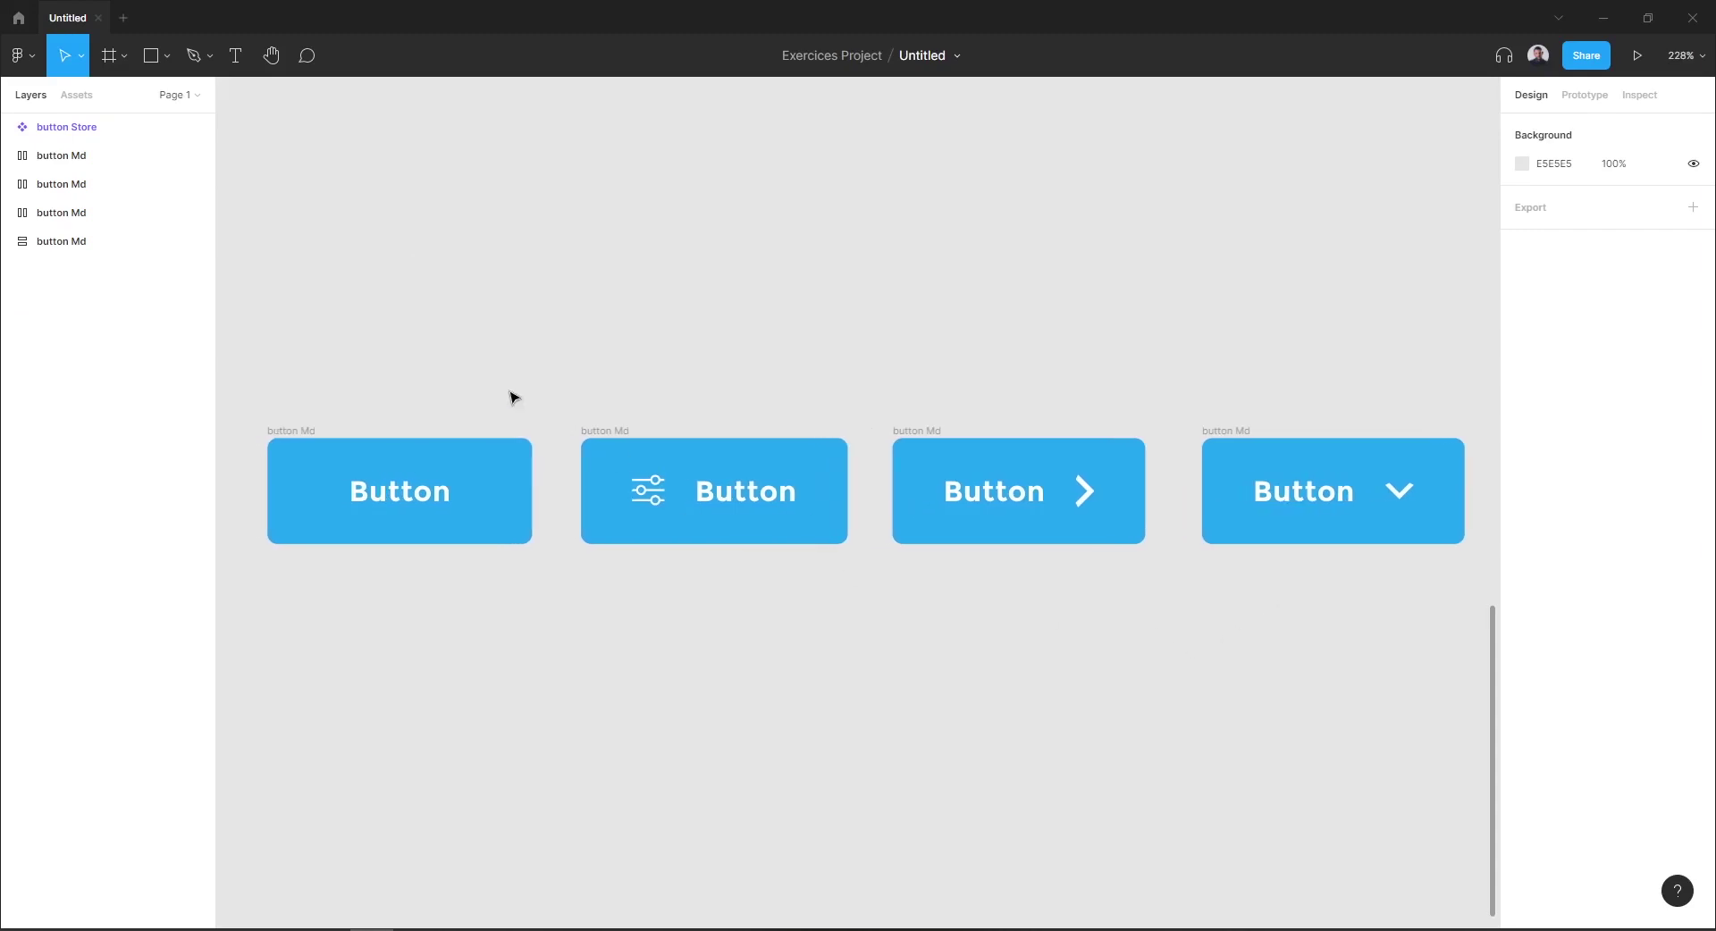
pyautogui.moveTo(229, 353); pyautogui.dragTo(1490, 594)
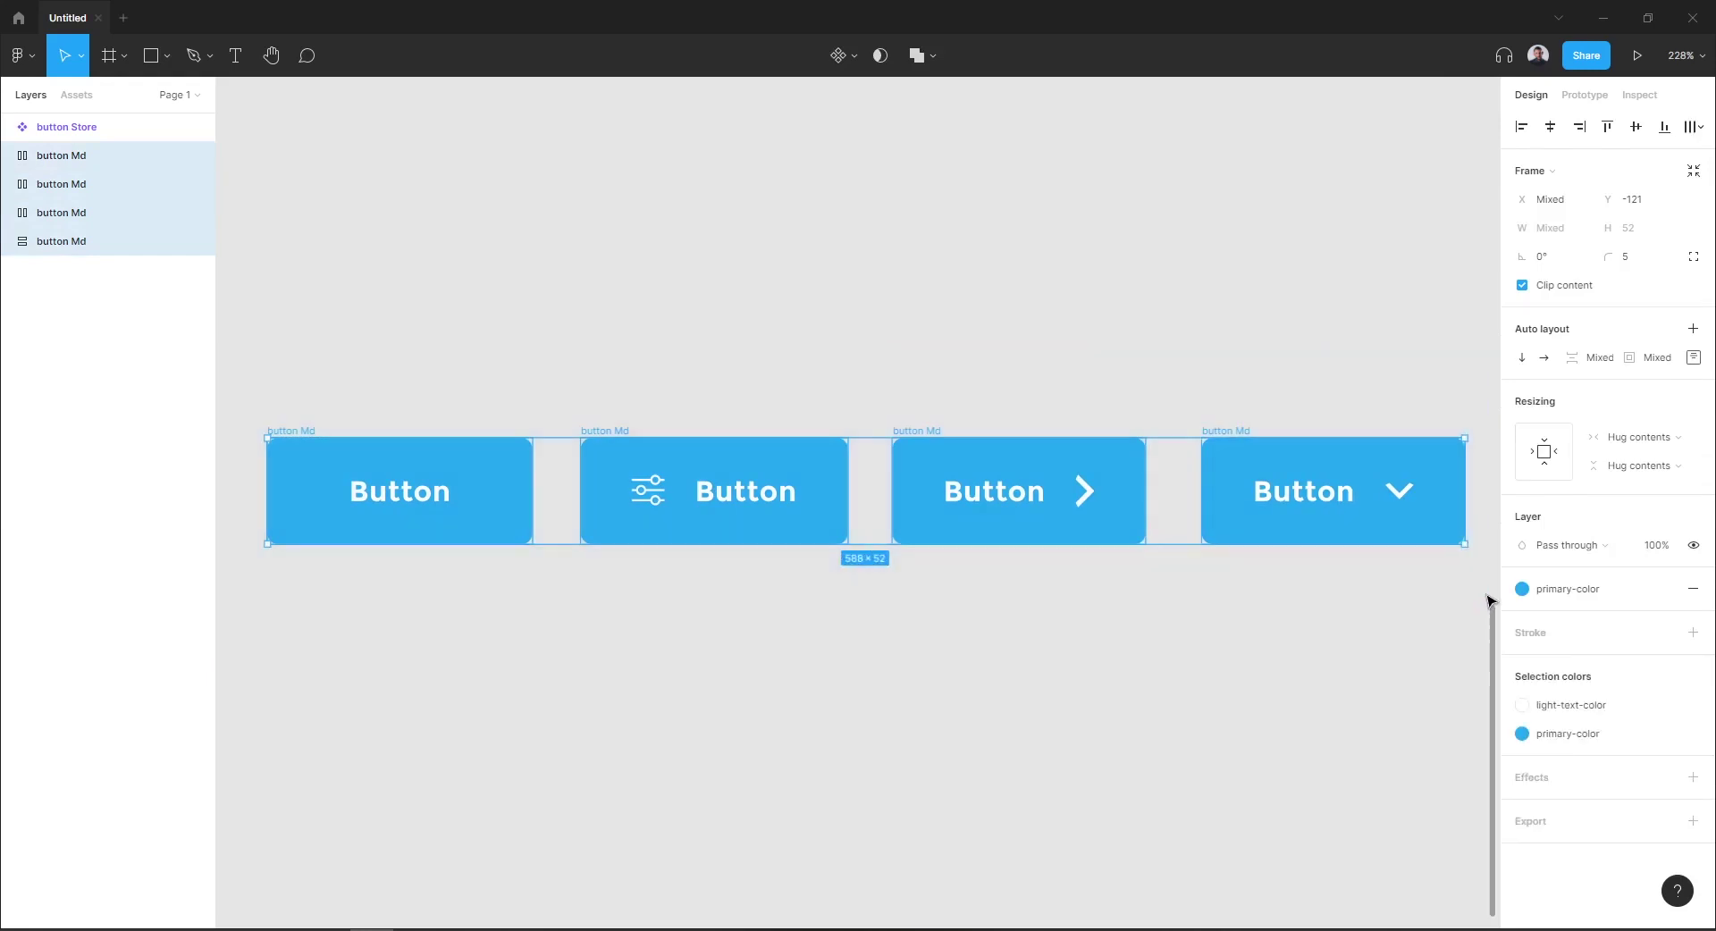
# Step: Combine the four selected buttons into a component set with 4 variants
pyautogui.click(855, 57)
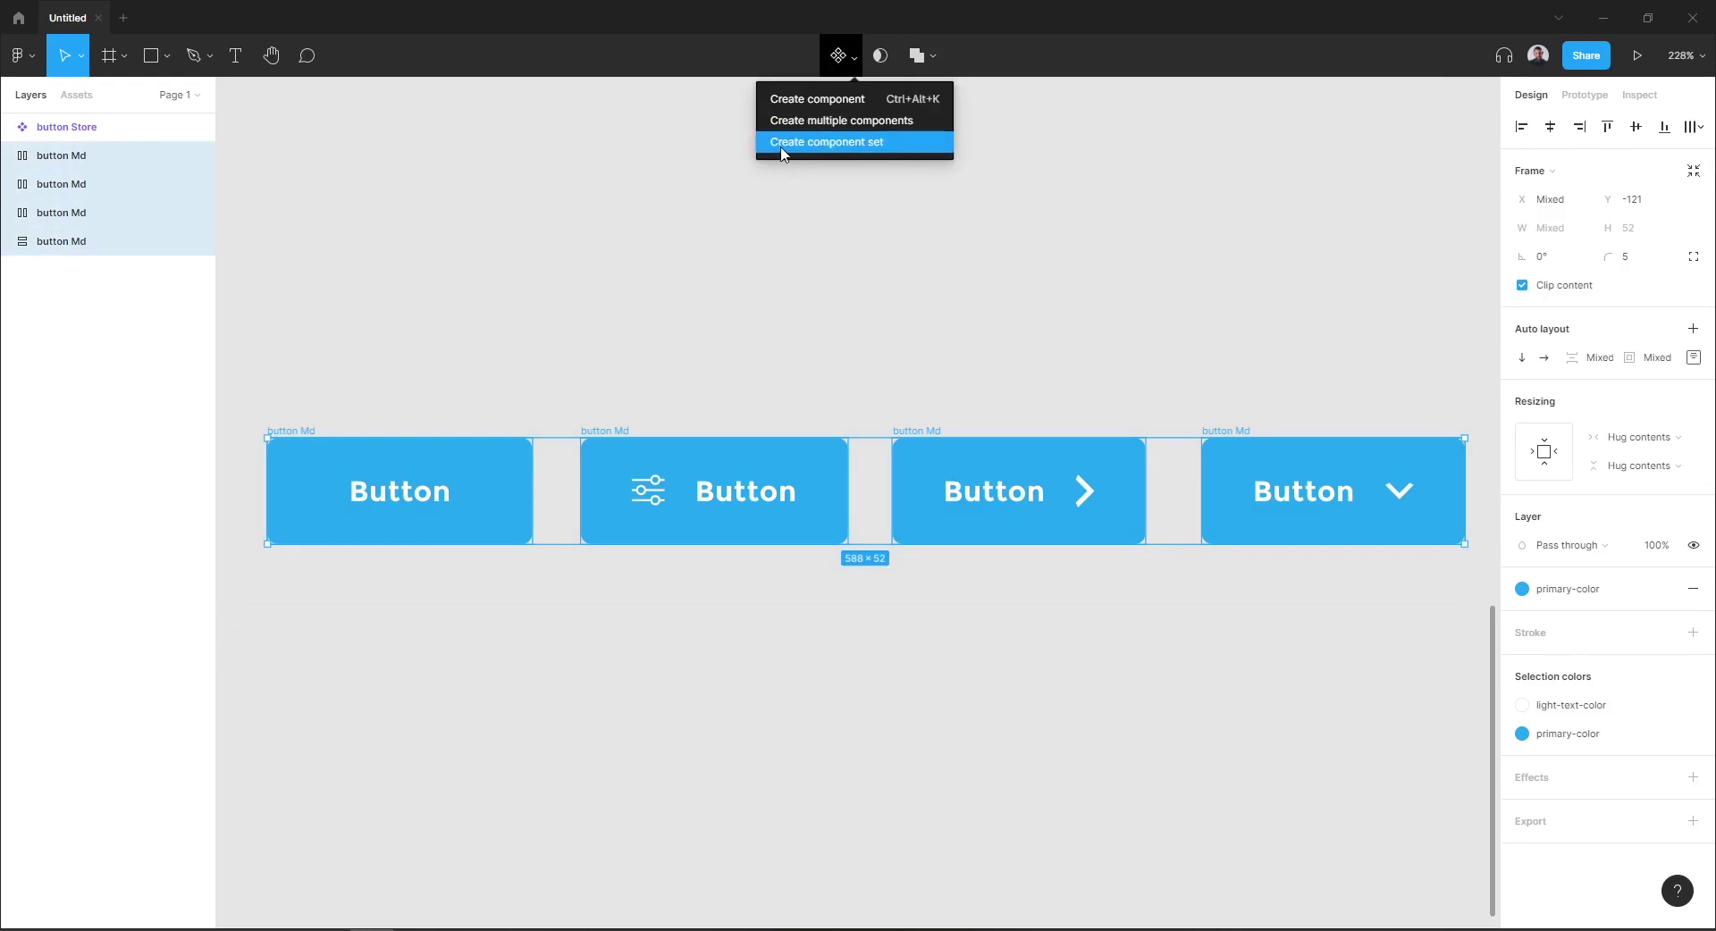
pyautogui.click(873, 152)
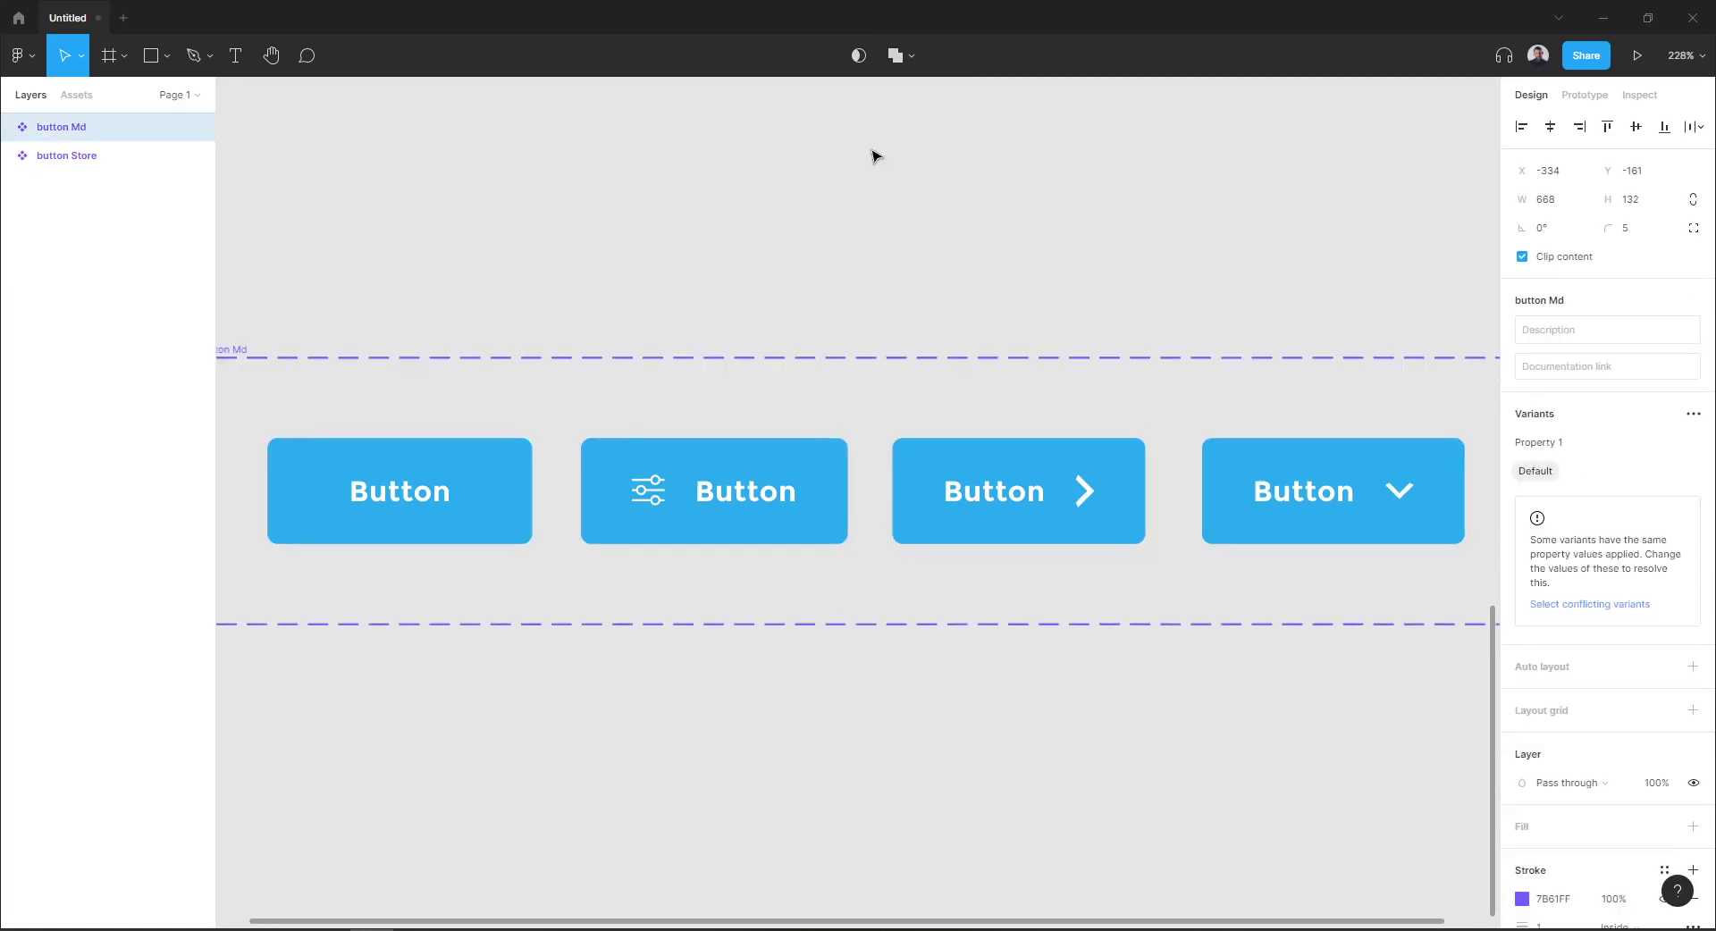
pyautogui.scroll(-5, 831, 214)
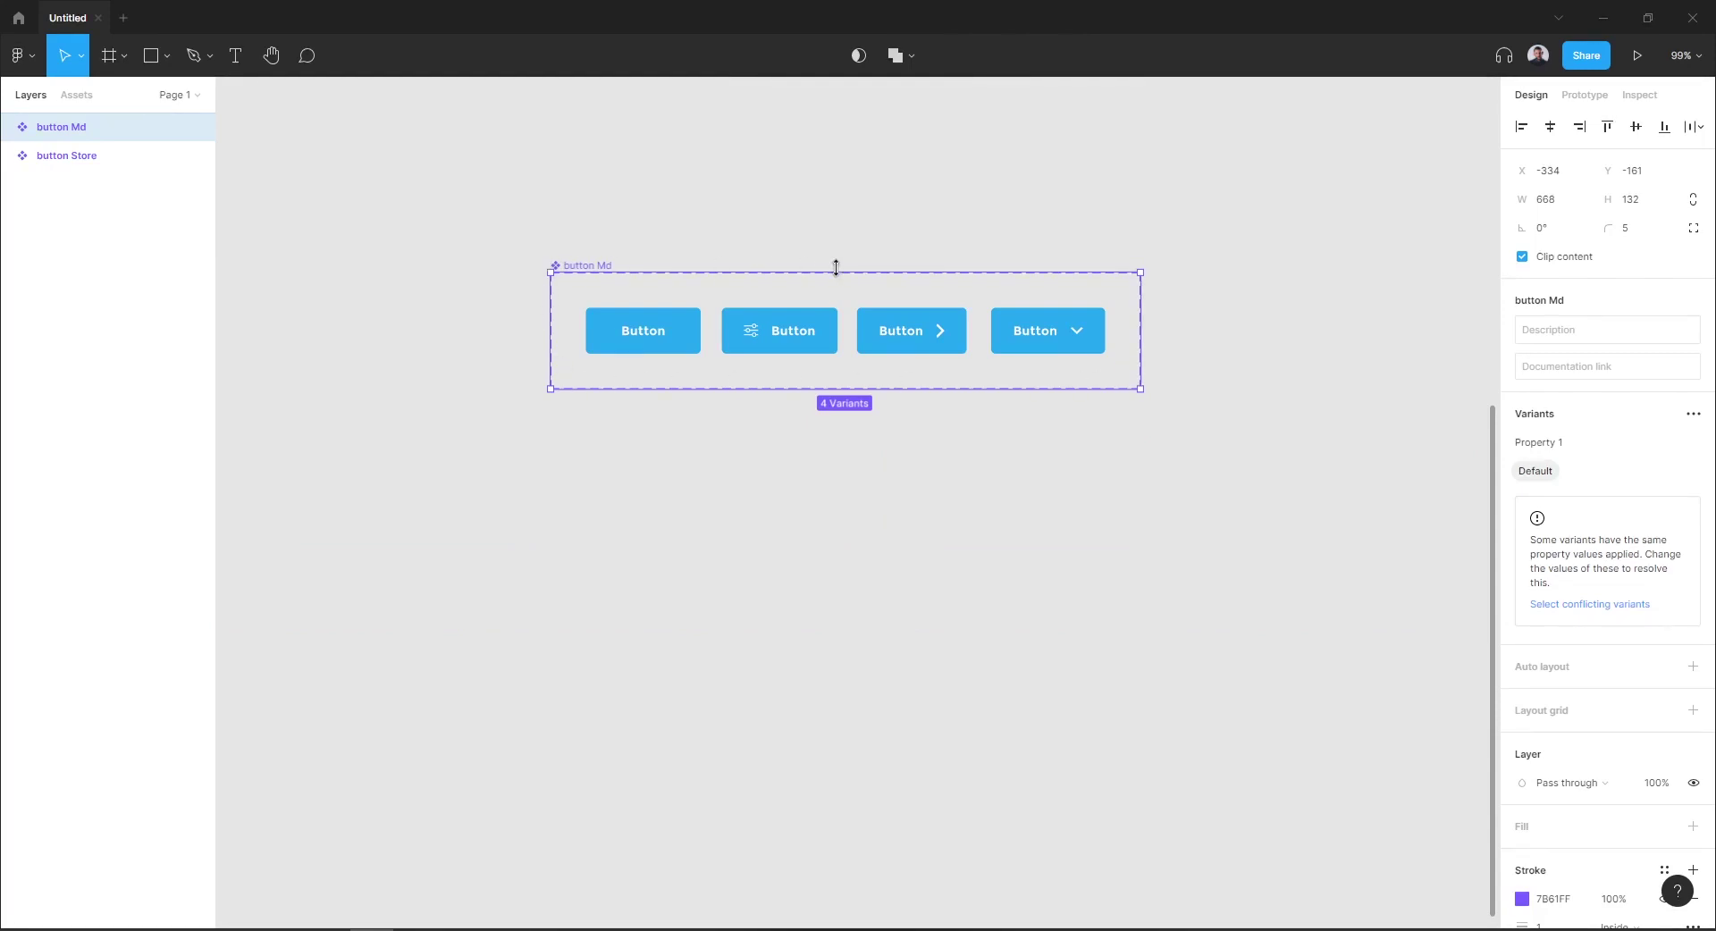
# Step: Check each of the four variants, then view button Md under Local components in Assets
pyautogui.click(672, 358)
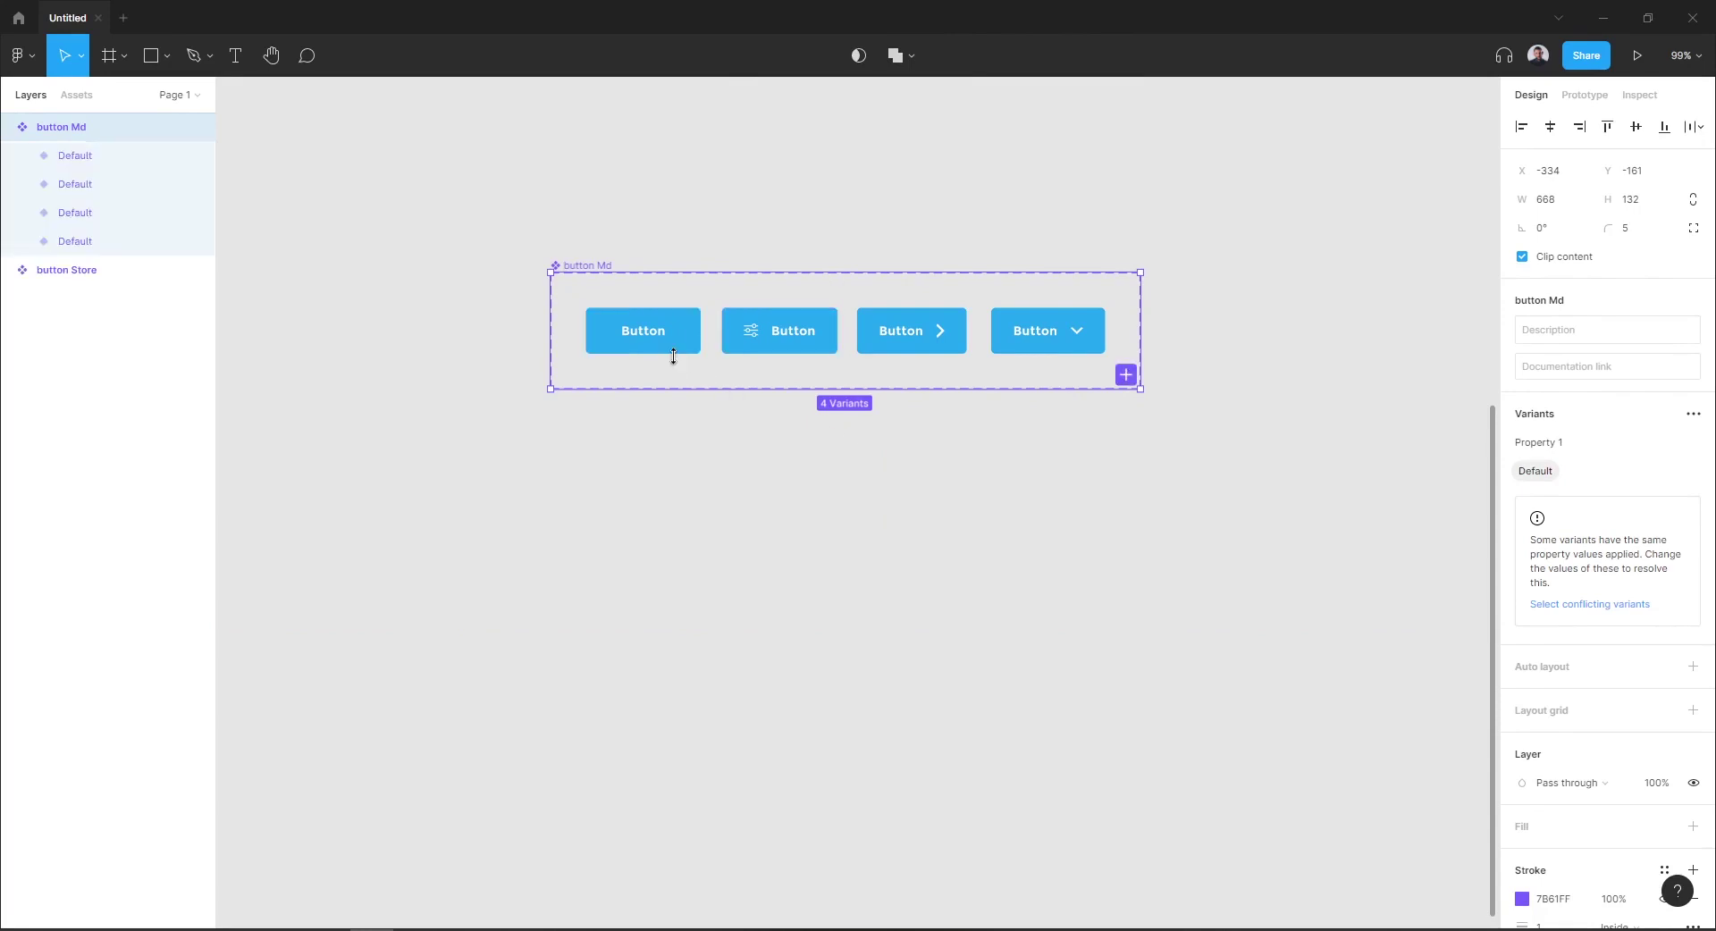
pyautogui.click(778, 350)
pyautogui.click(941, 350)
pyautogui.click(1008, 341)
pyautogui.click(913, 344)
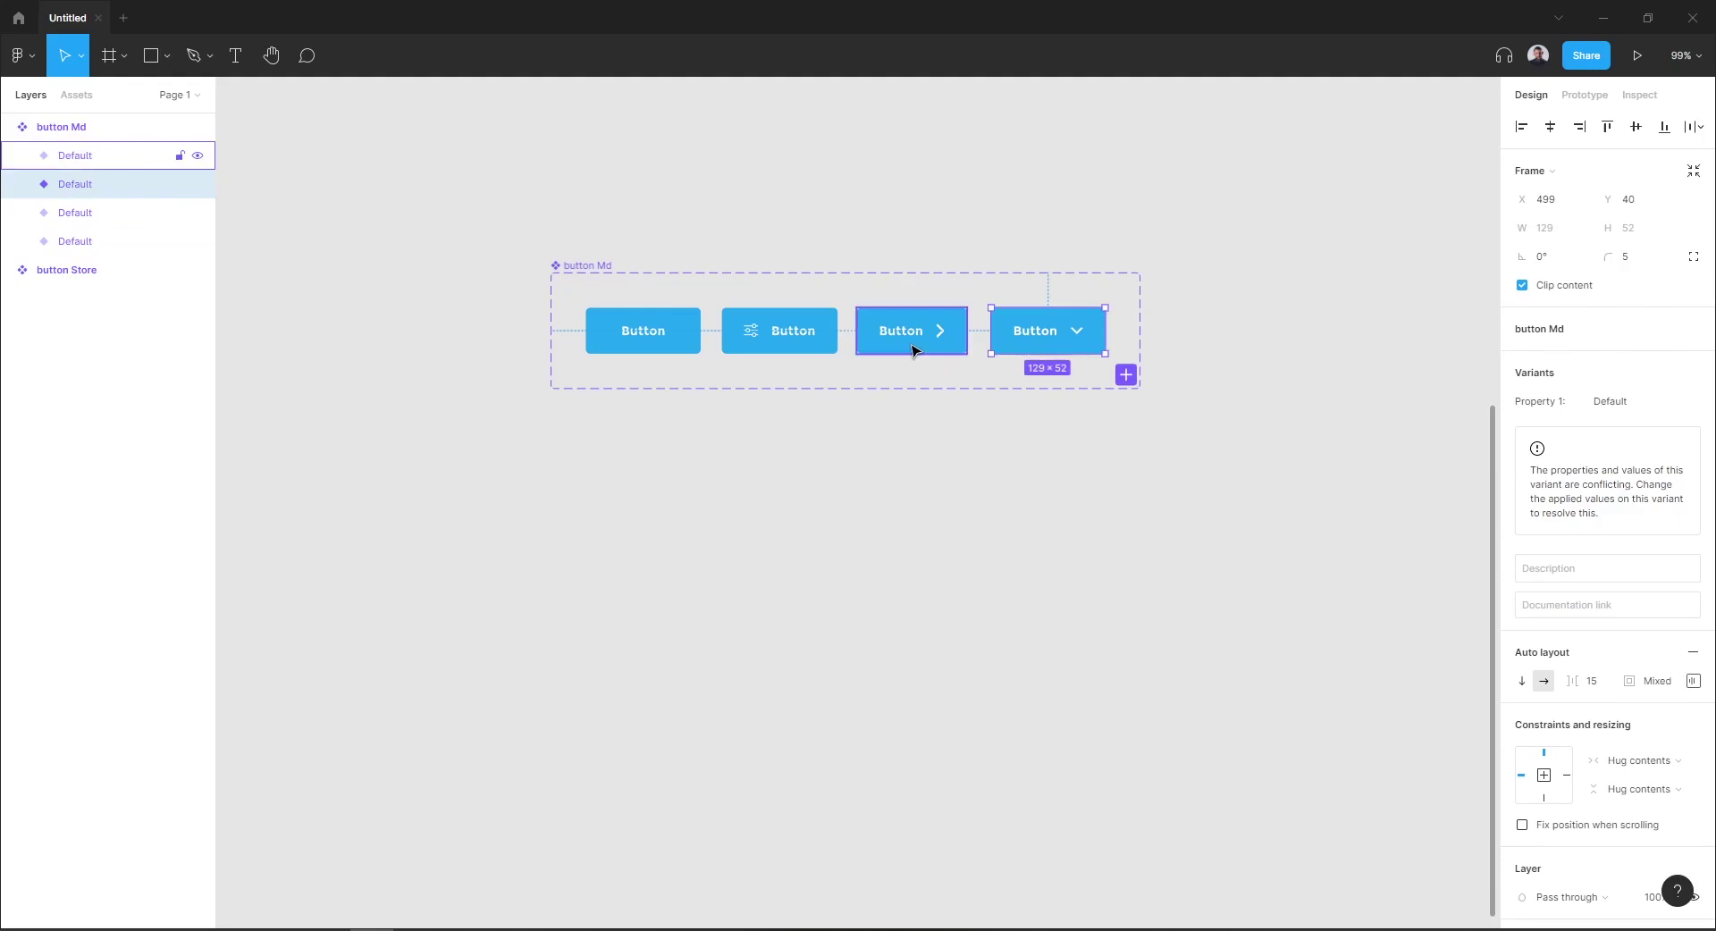
pyautogui.click(803, 345)
pyautogui.click(576, 268)
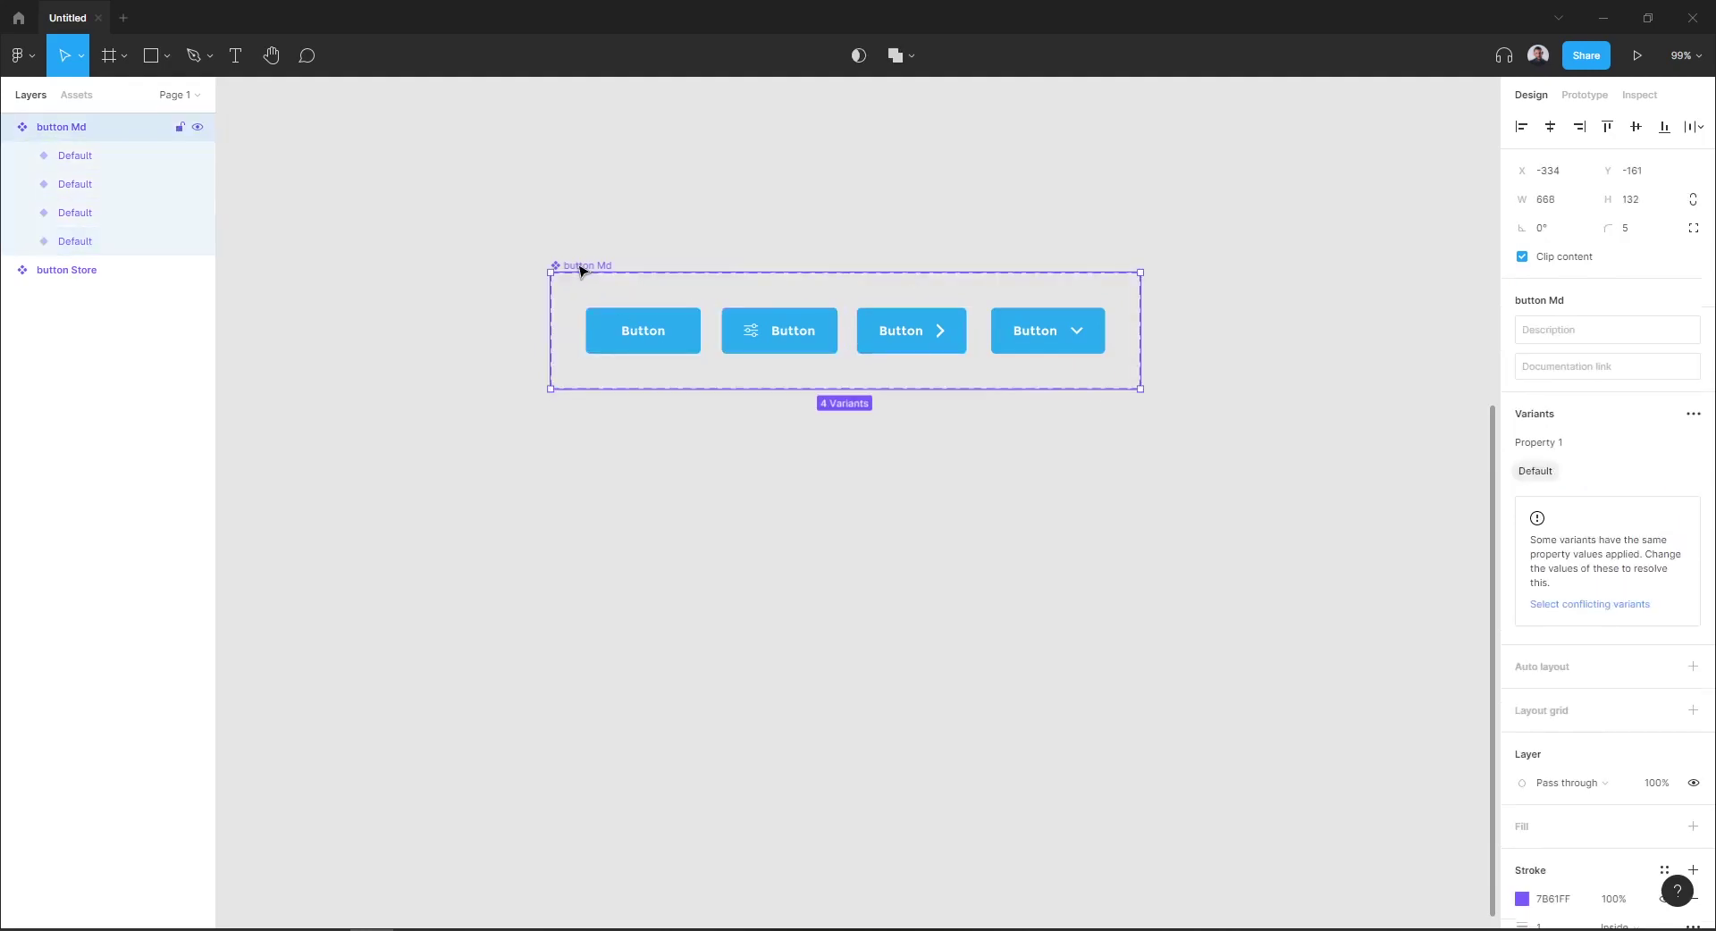
pyautogui.click(76, 95)
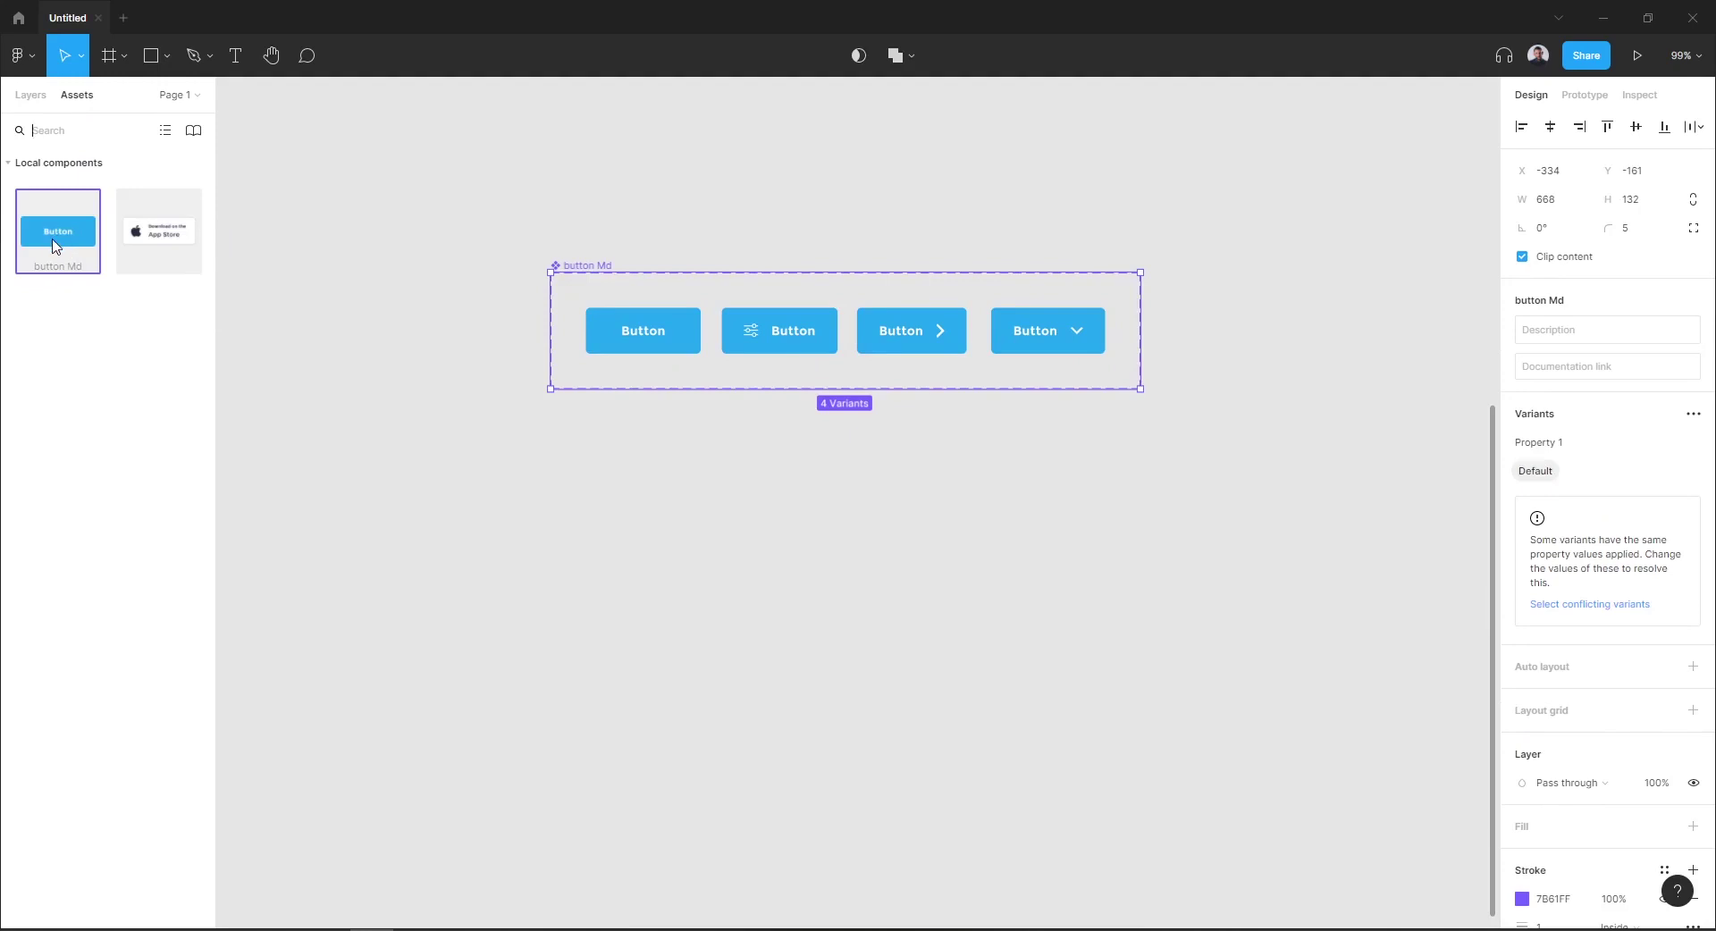
pyautogui.moveTo(55, 246); pyautogui.dragTo(613, 628)
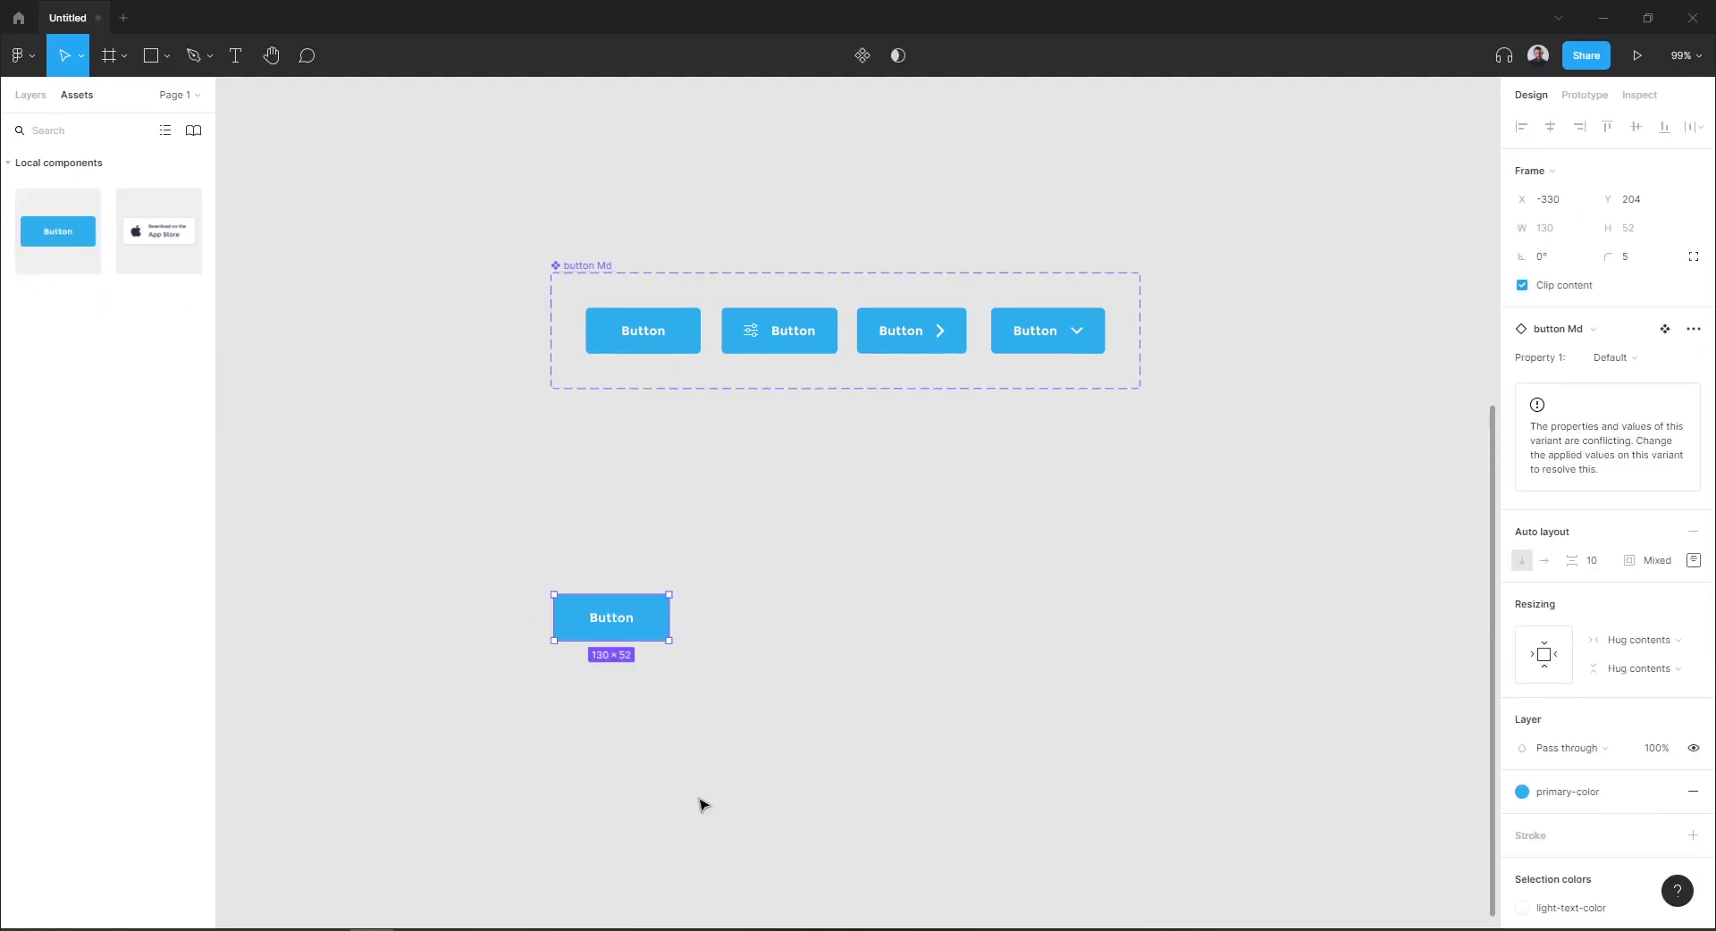
pyautogui.click(689, 774)
pyautogui.click(626, 609)
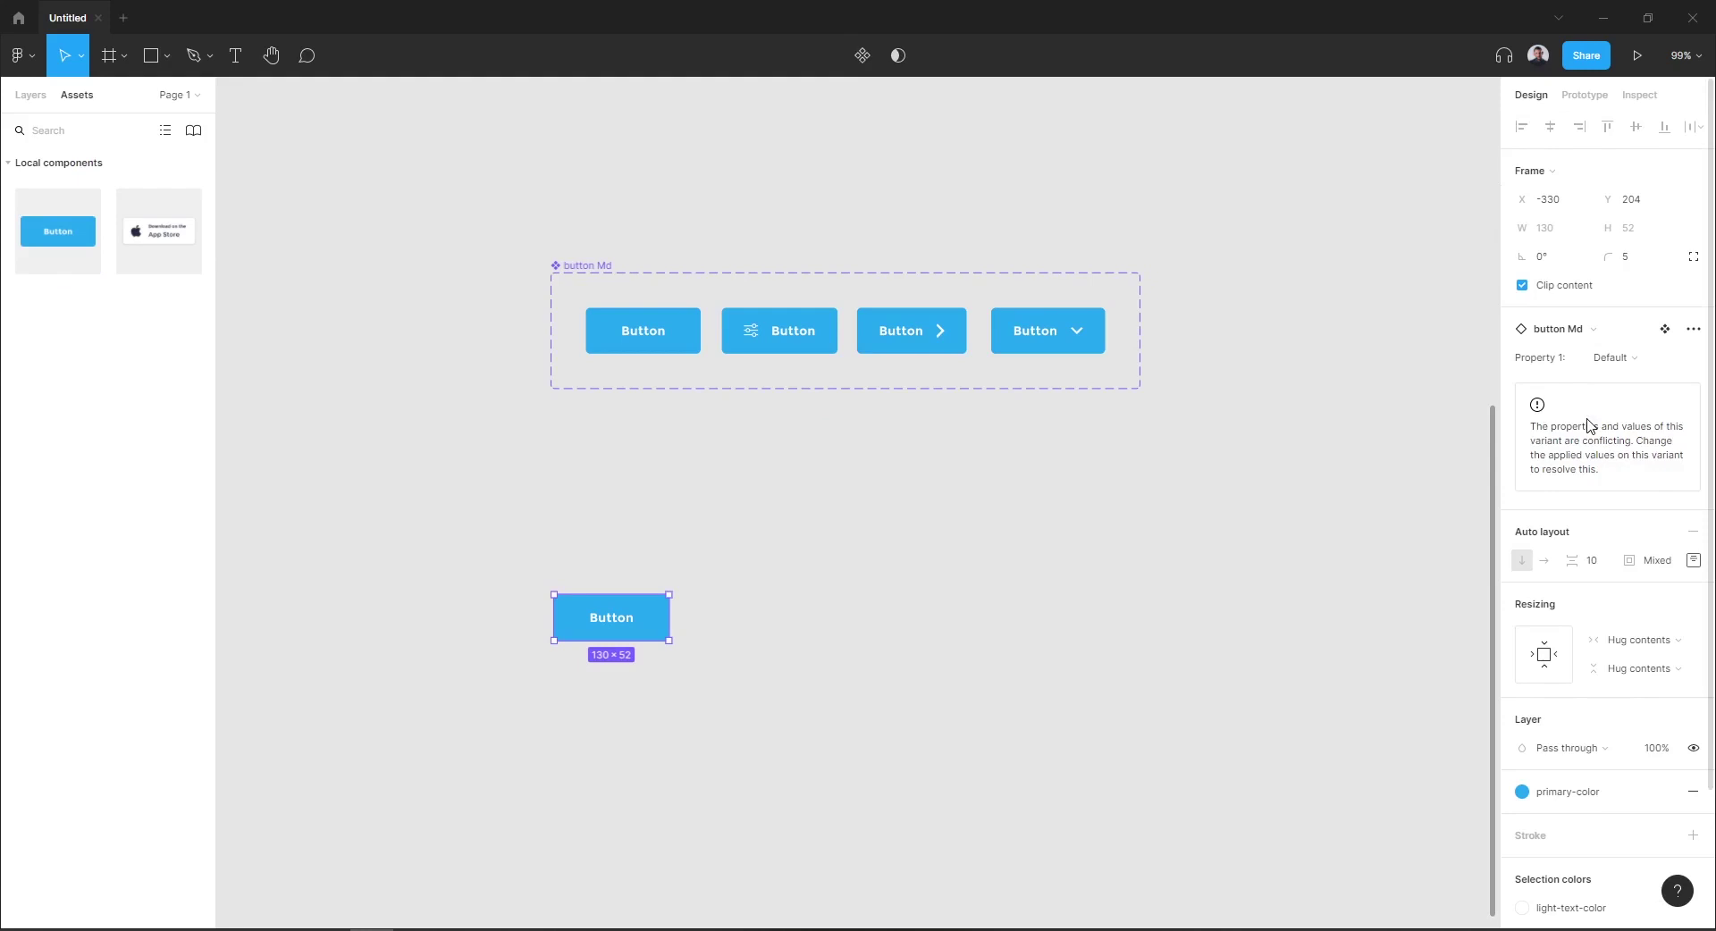
pyautogui.click(716, 613)
pyautogui.click(668, 597)
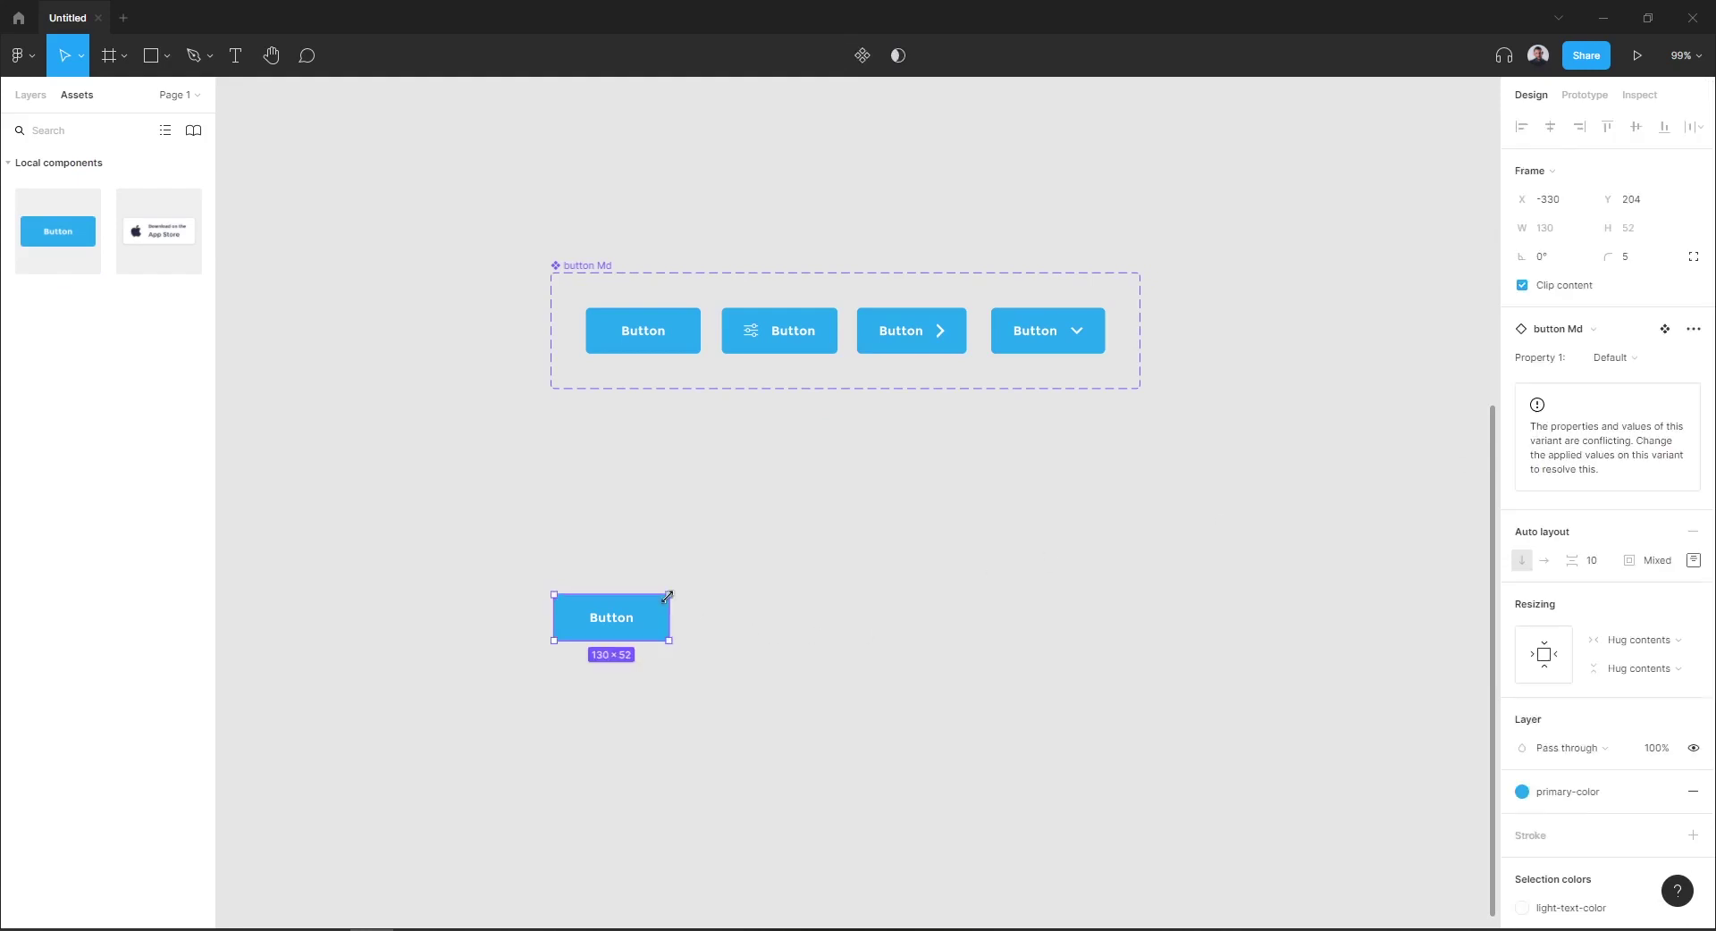
pyautogui.press('Delete')
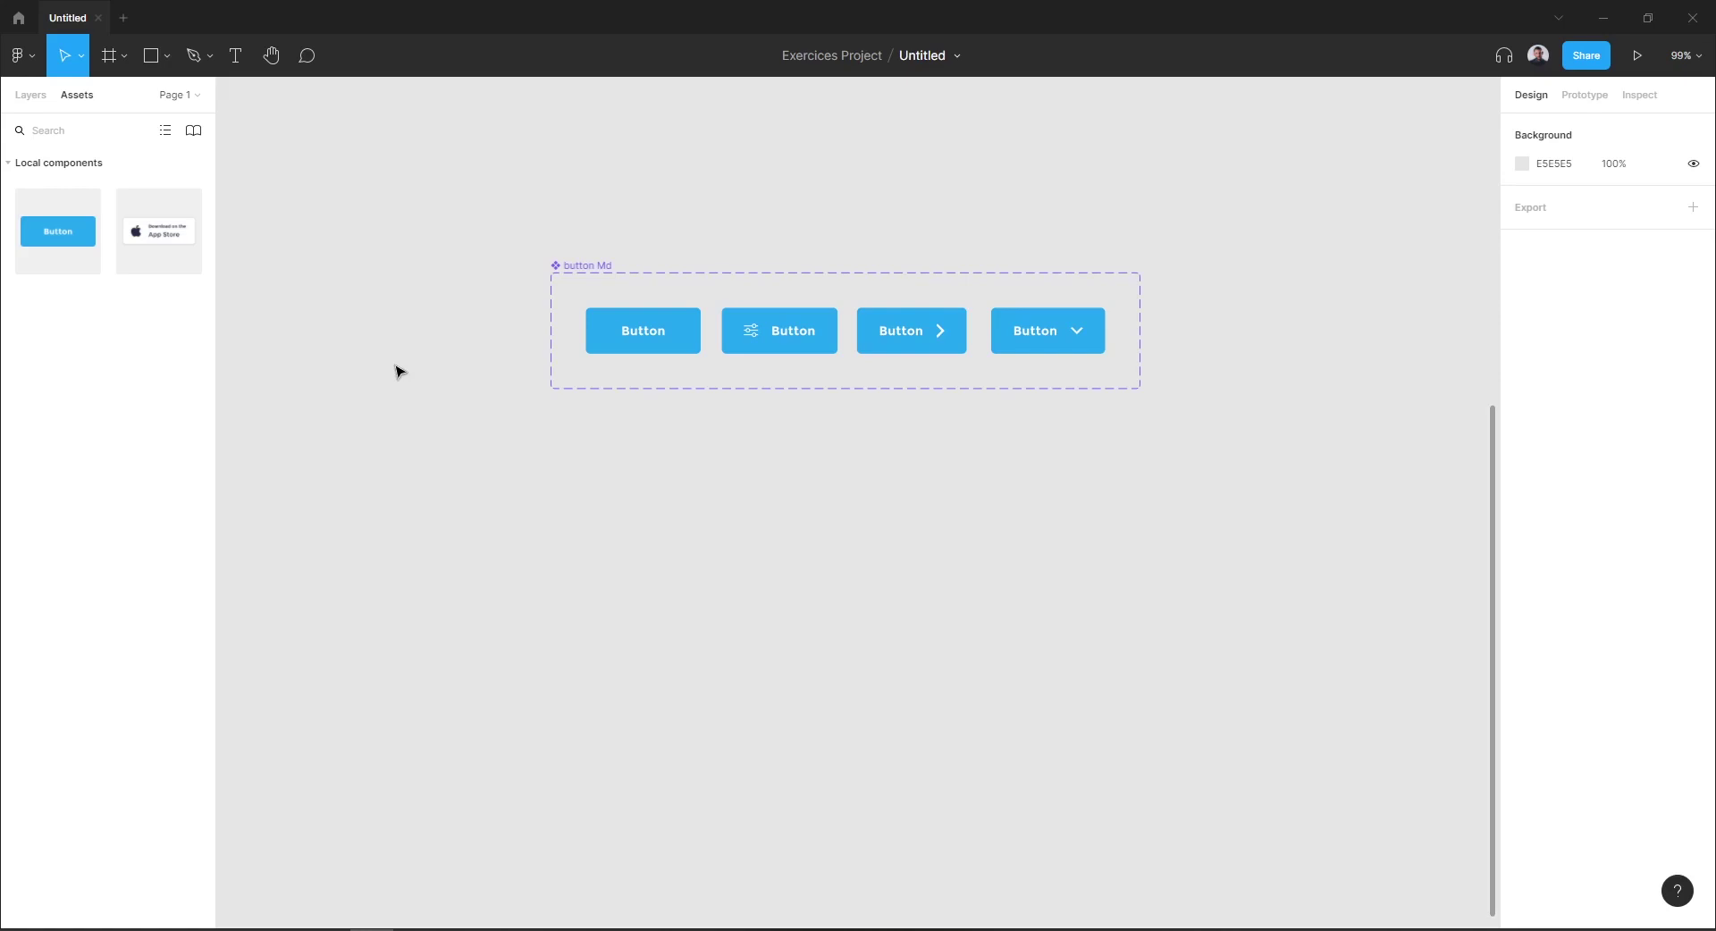
pyautogui.click(615, 268)
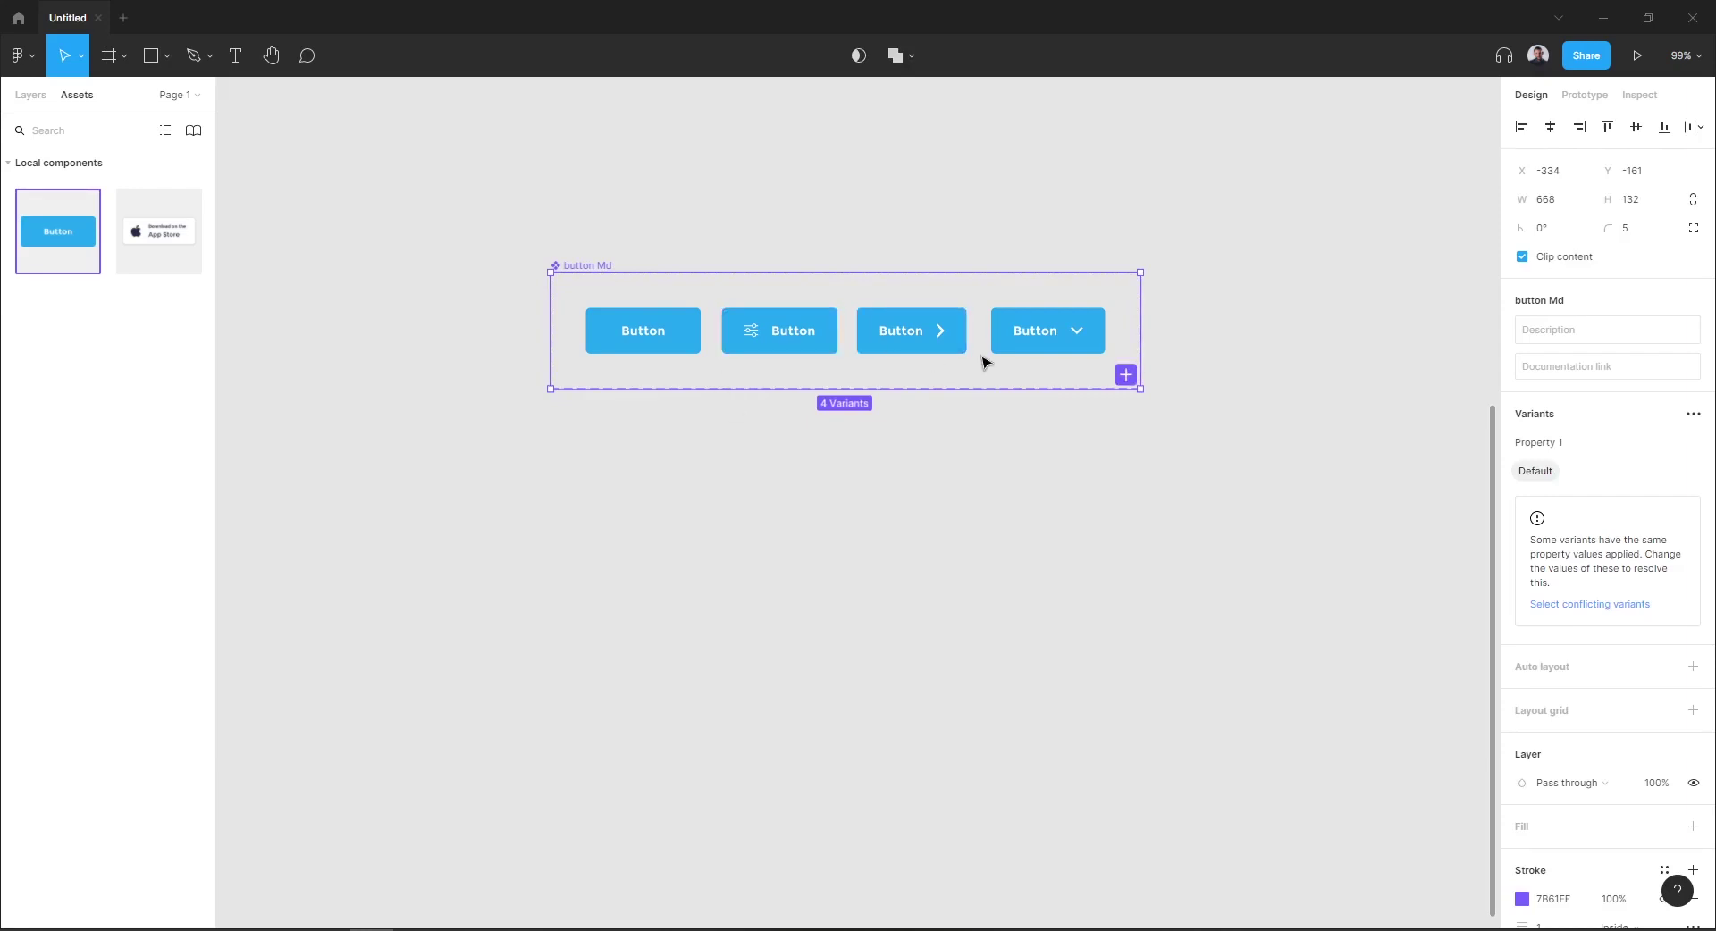
pyautogui.click(784, 348)
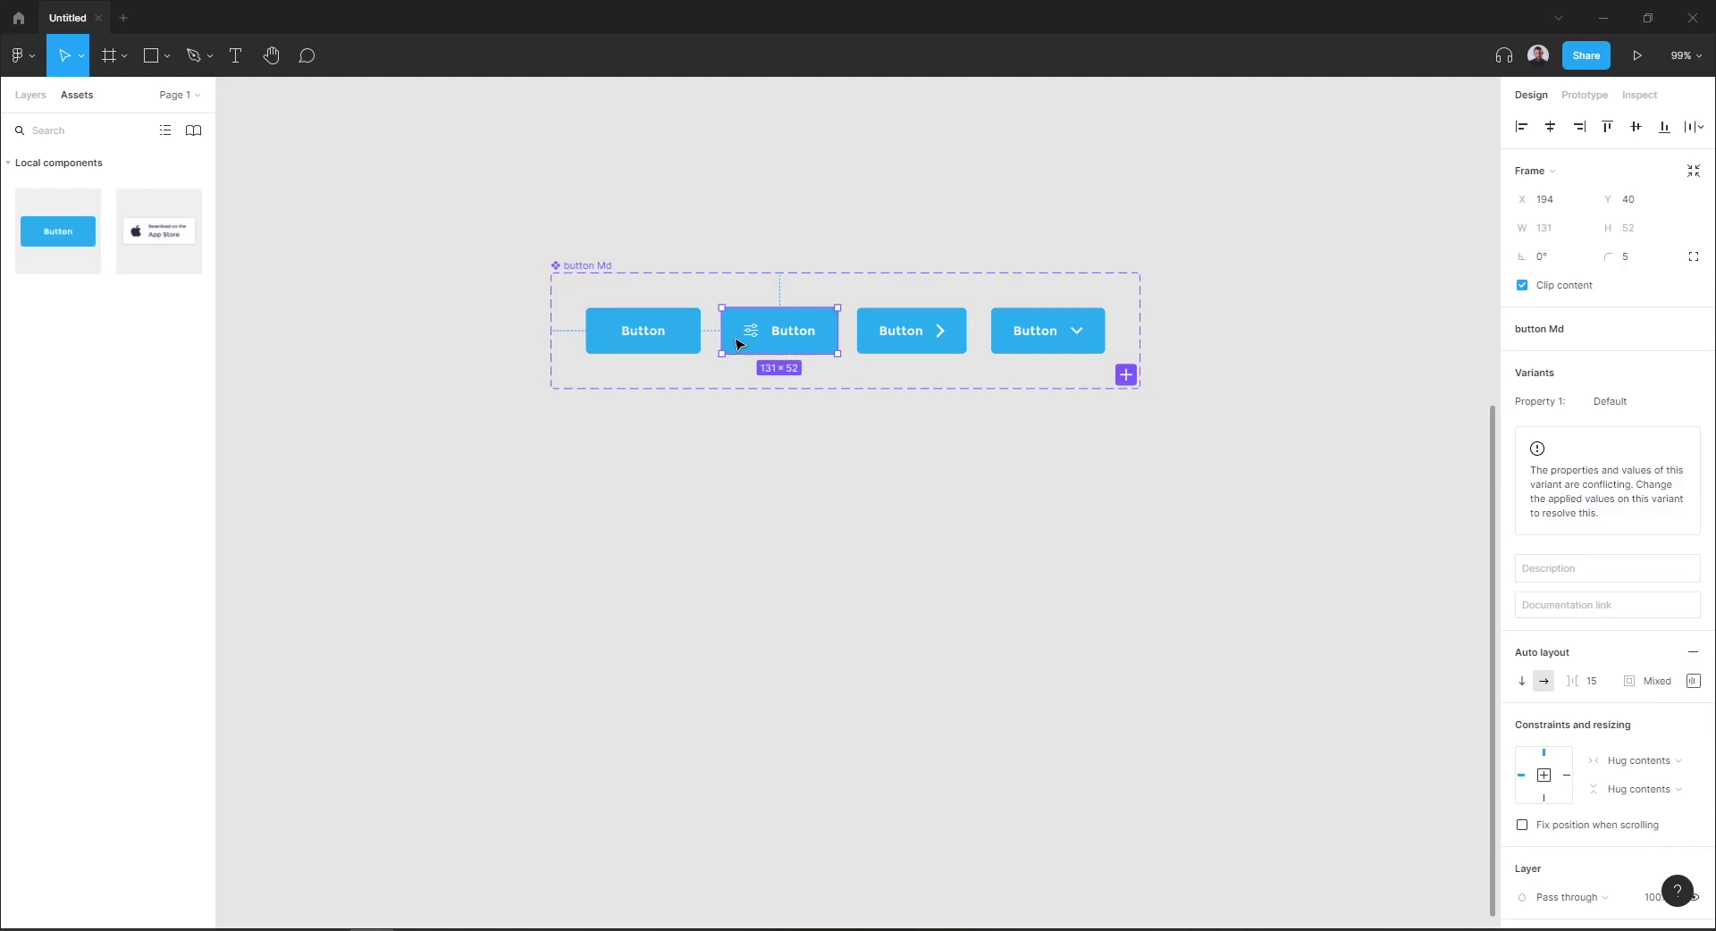
pyautogui.click(920, 350)
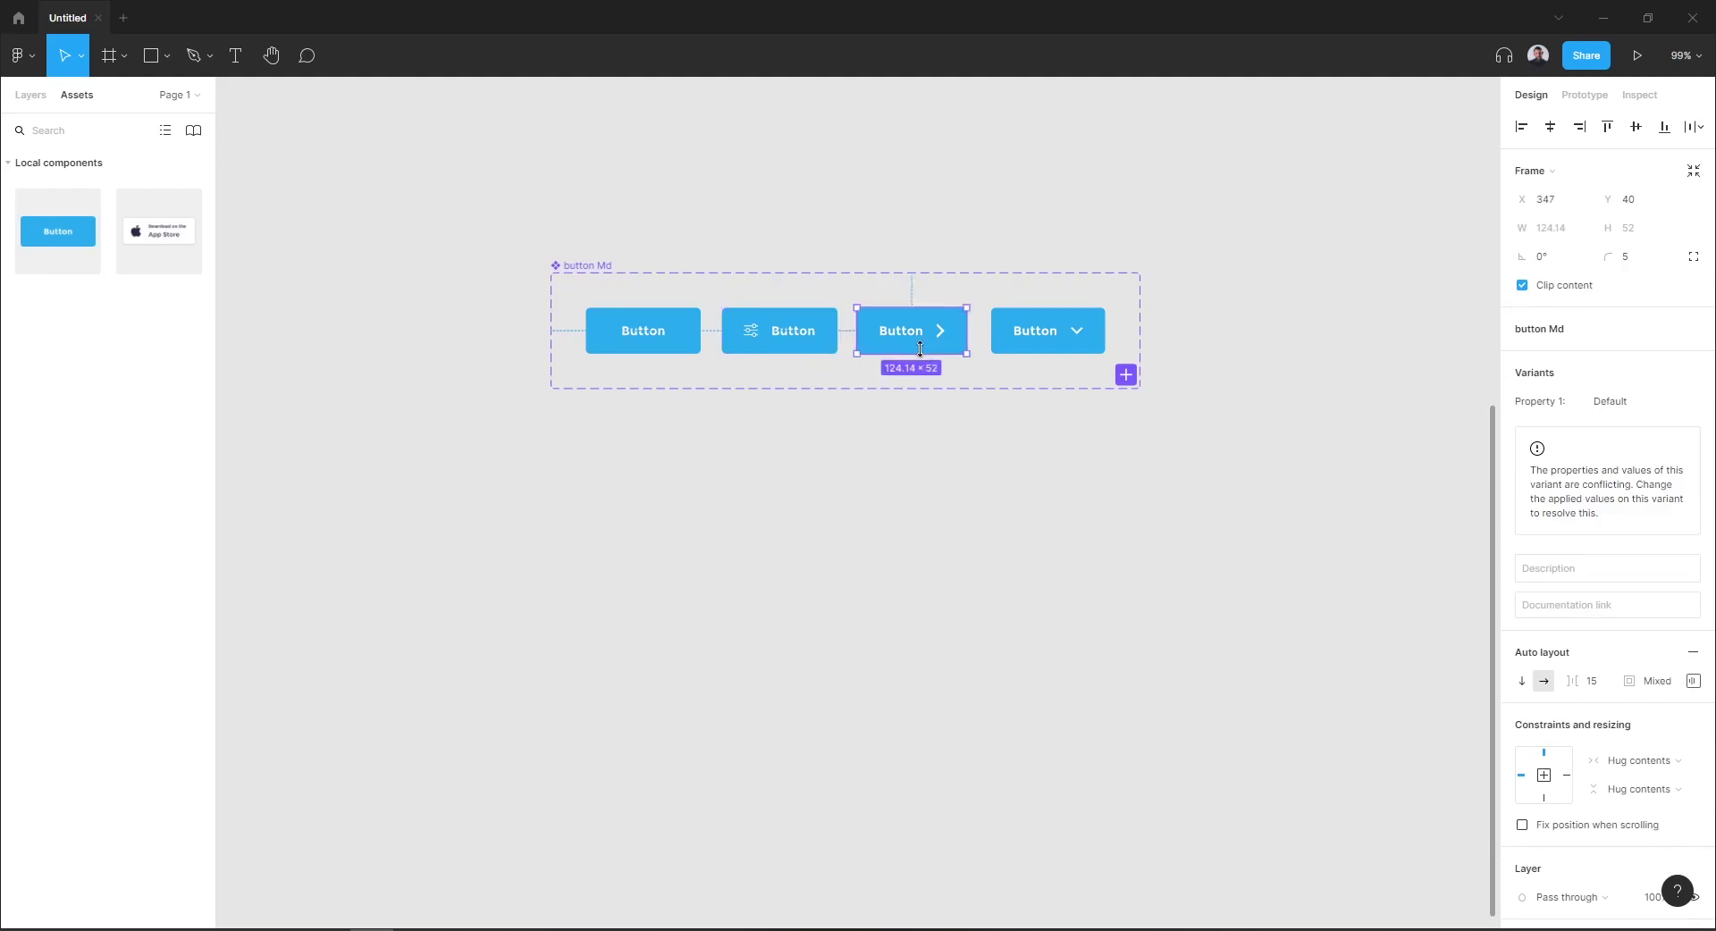
pyautogui.click(1060, 351)
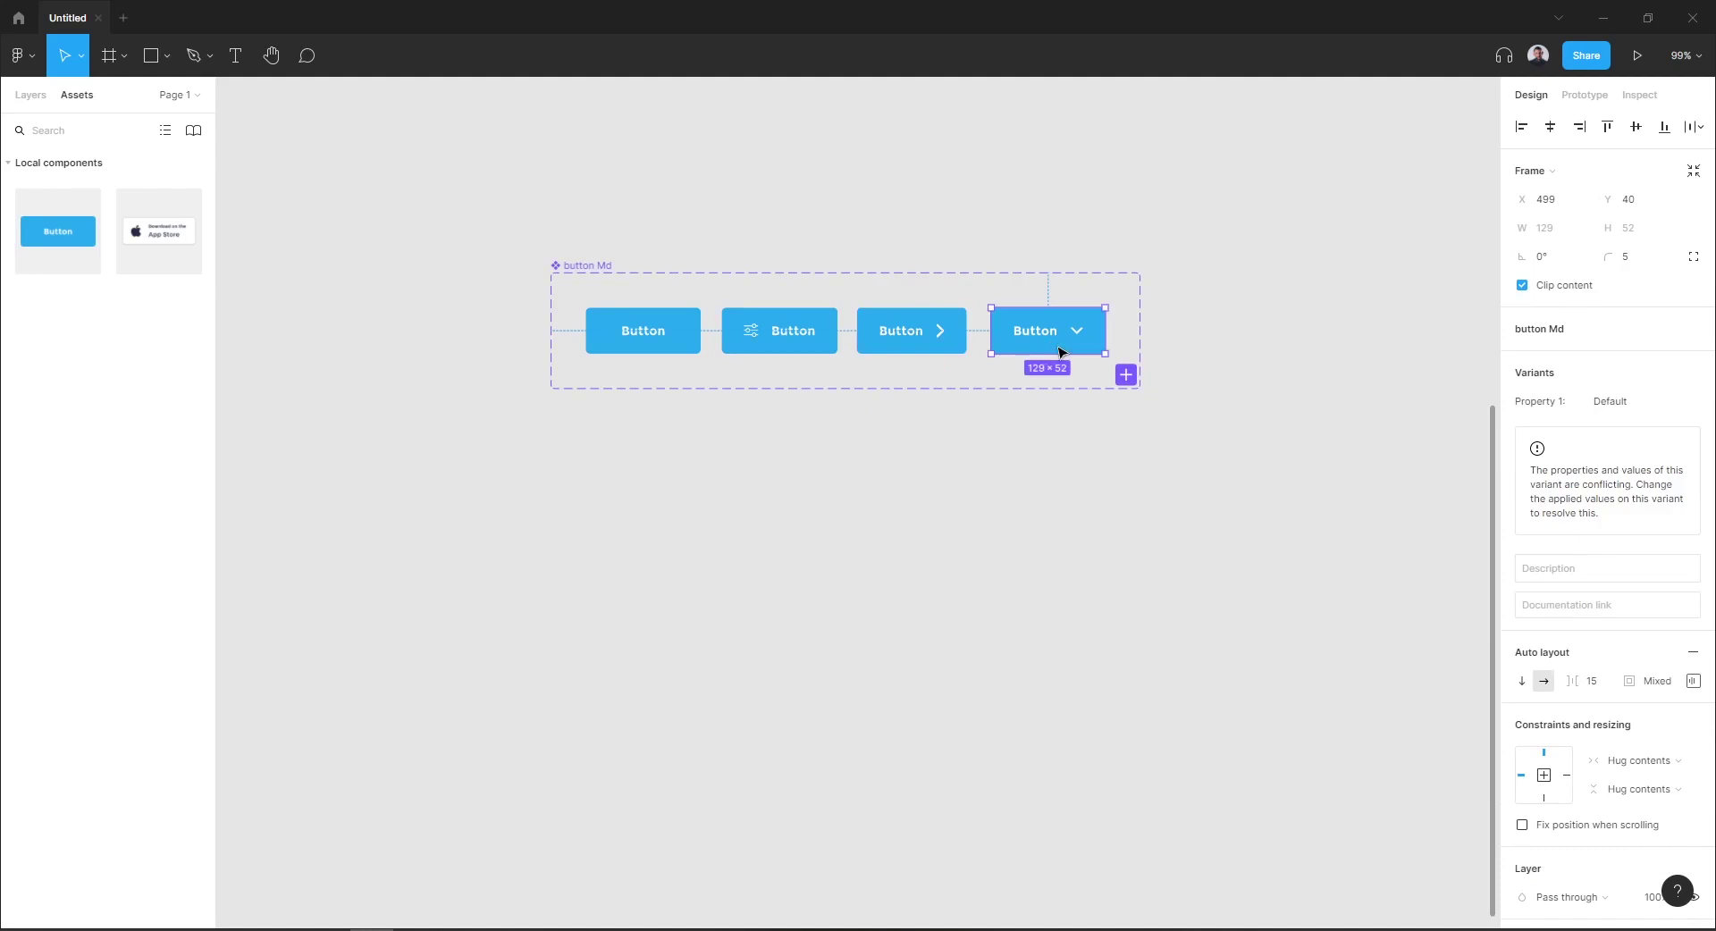
pyautogui.click(657, 345)
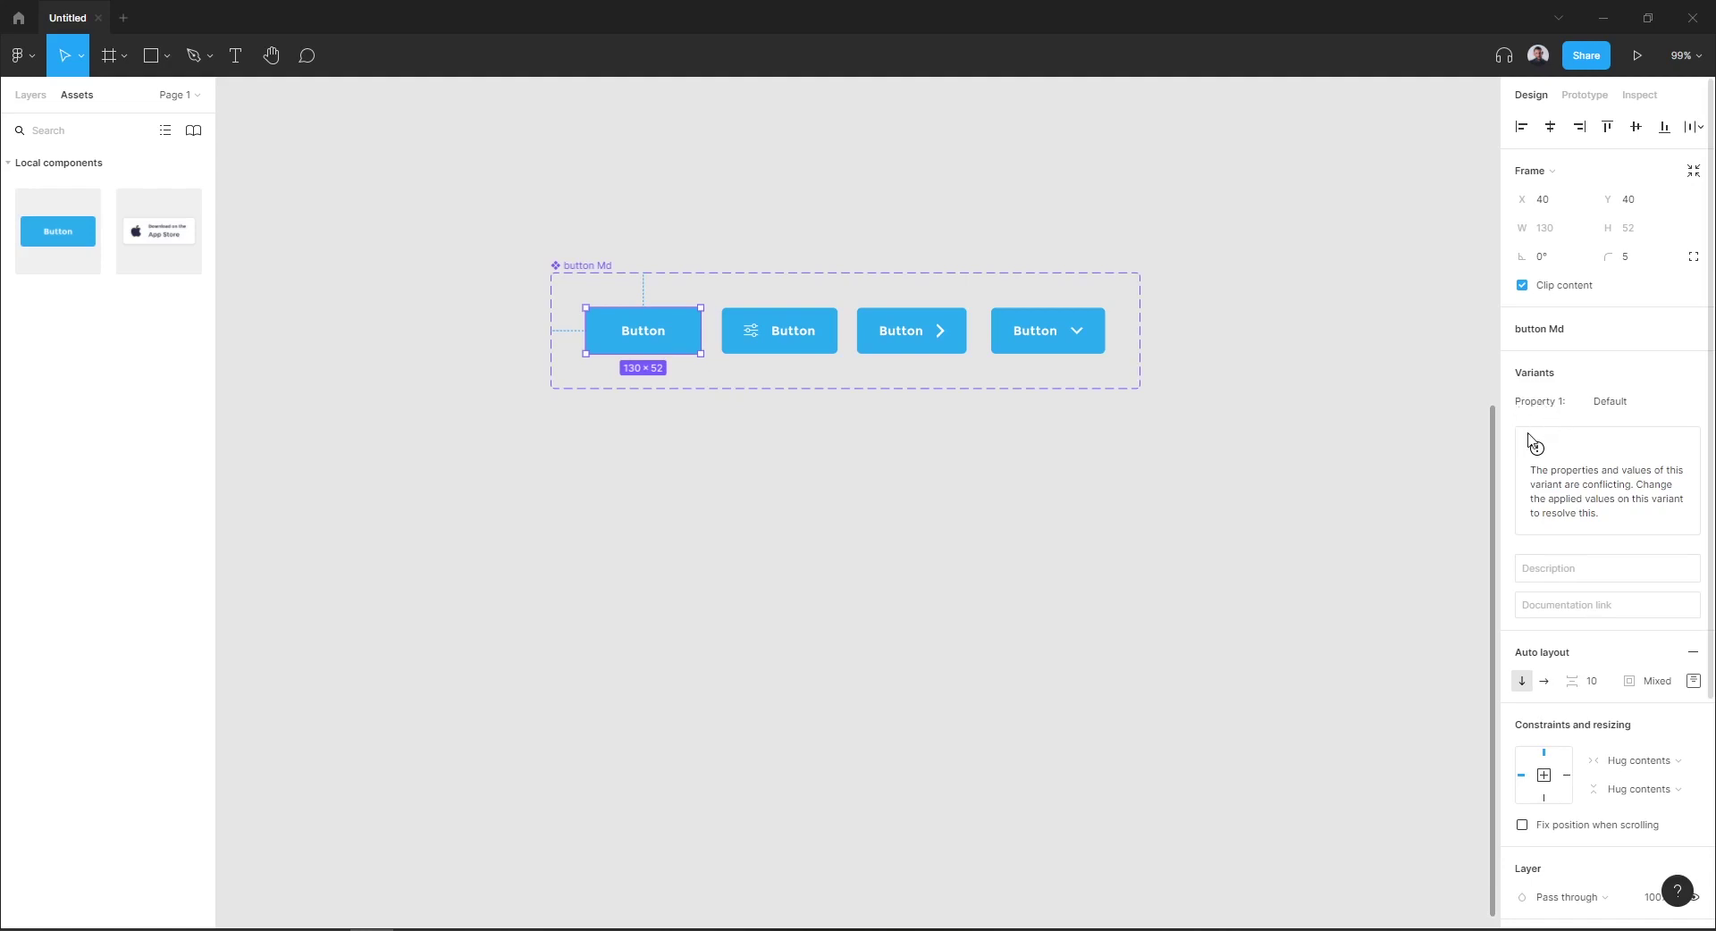
# Step: Rename the button Md set's Property 1 variant property to button-icon
pyautogui.click(812, 501)
pyautogui.click(595, 270)
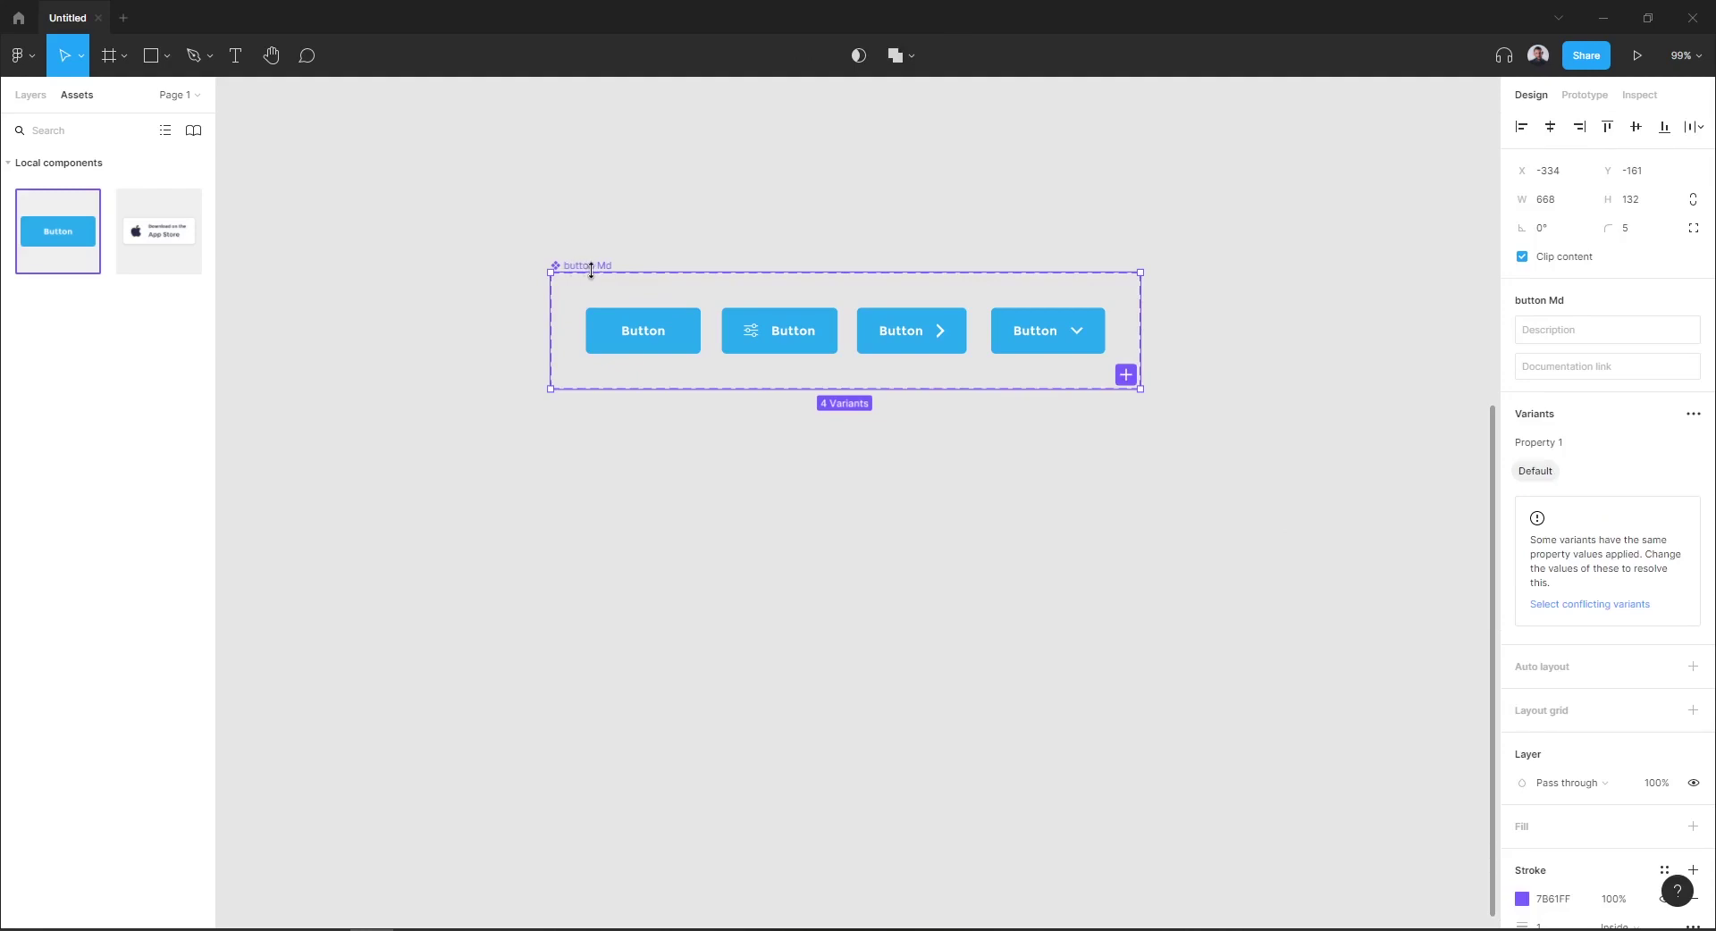
pyautogui.click(1575, 449)
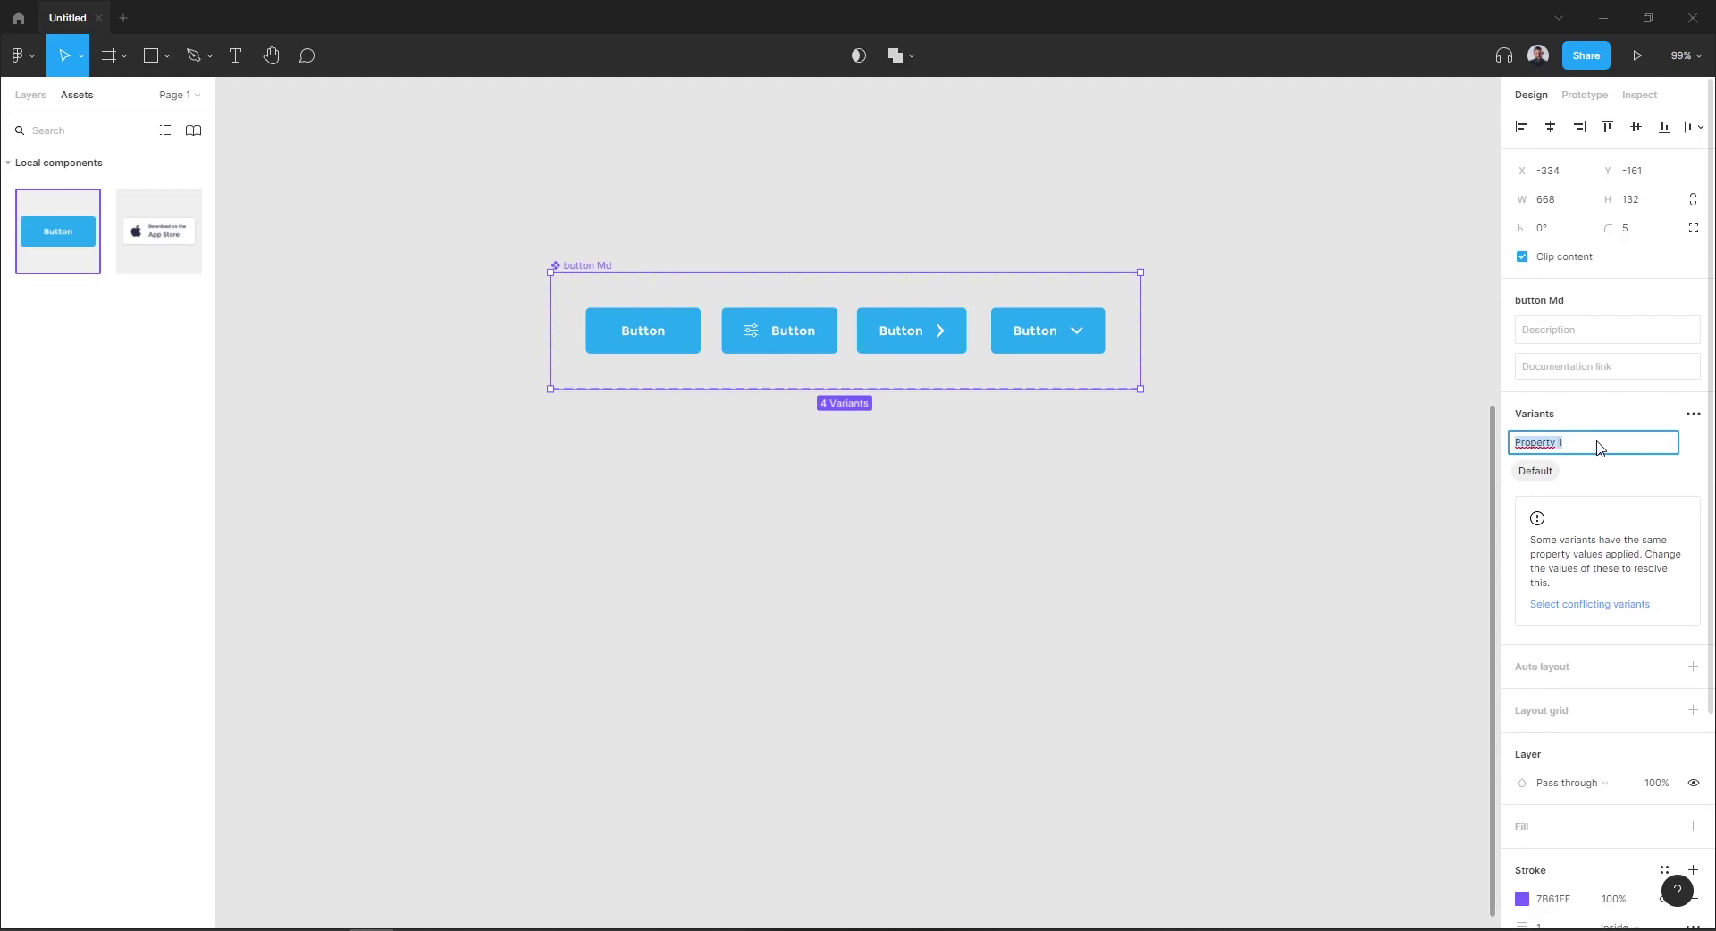
pyautogui.click(1609, 467)
pyautogui.doubleClick(1581, 450)
pyautogui.hotkey('ctrl', 'a')
pyautogui.click(1604, 480)
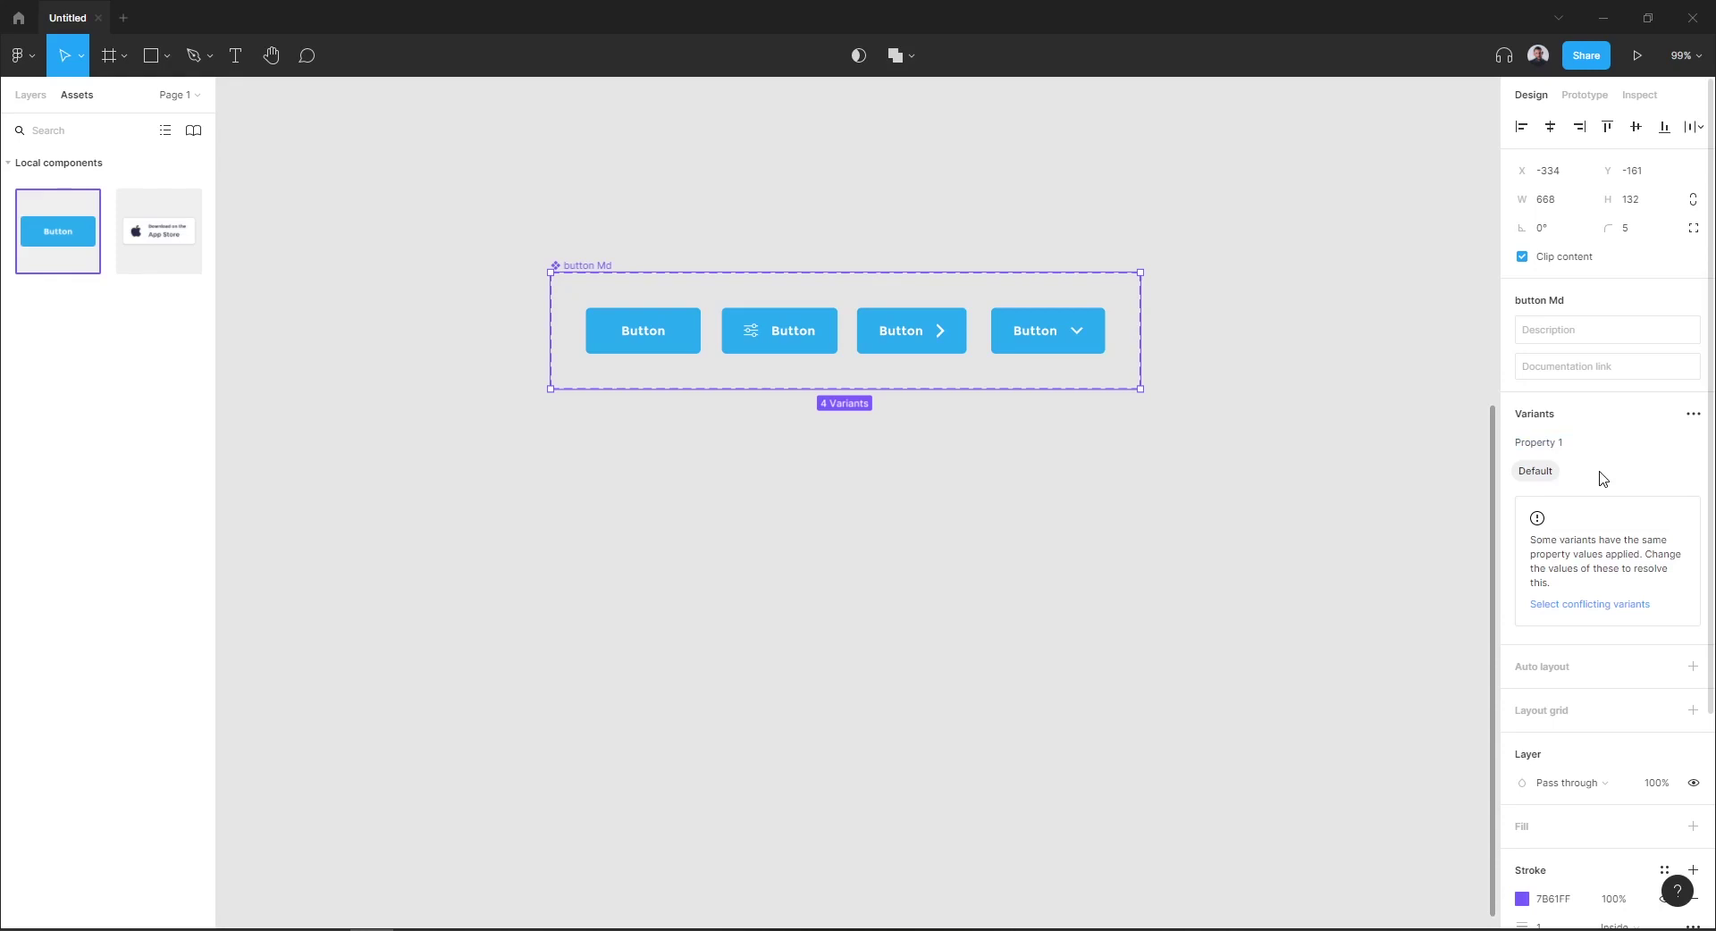
pyautogui.click(1589, 446)
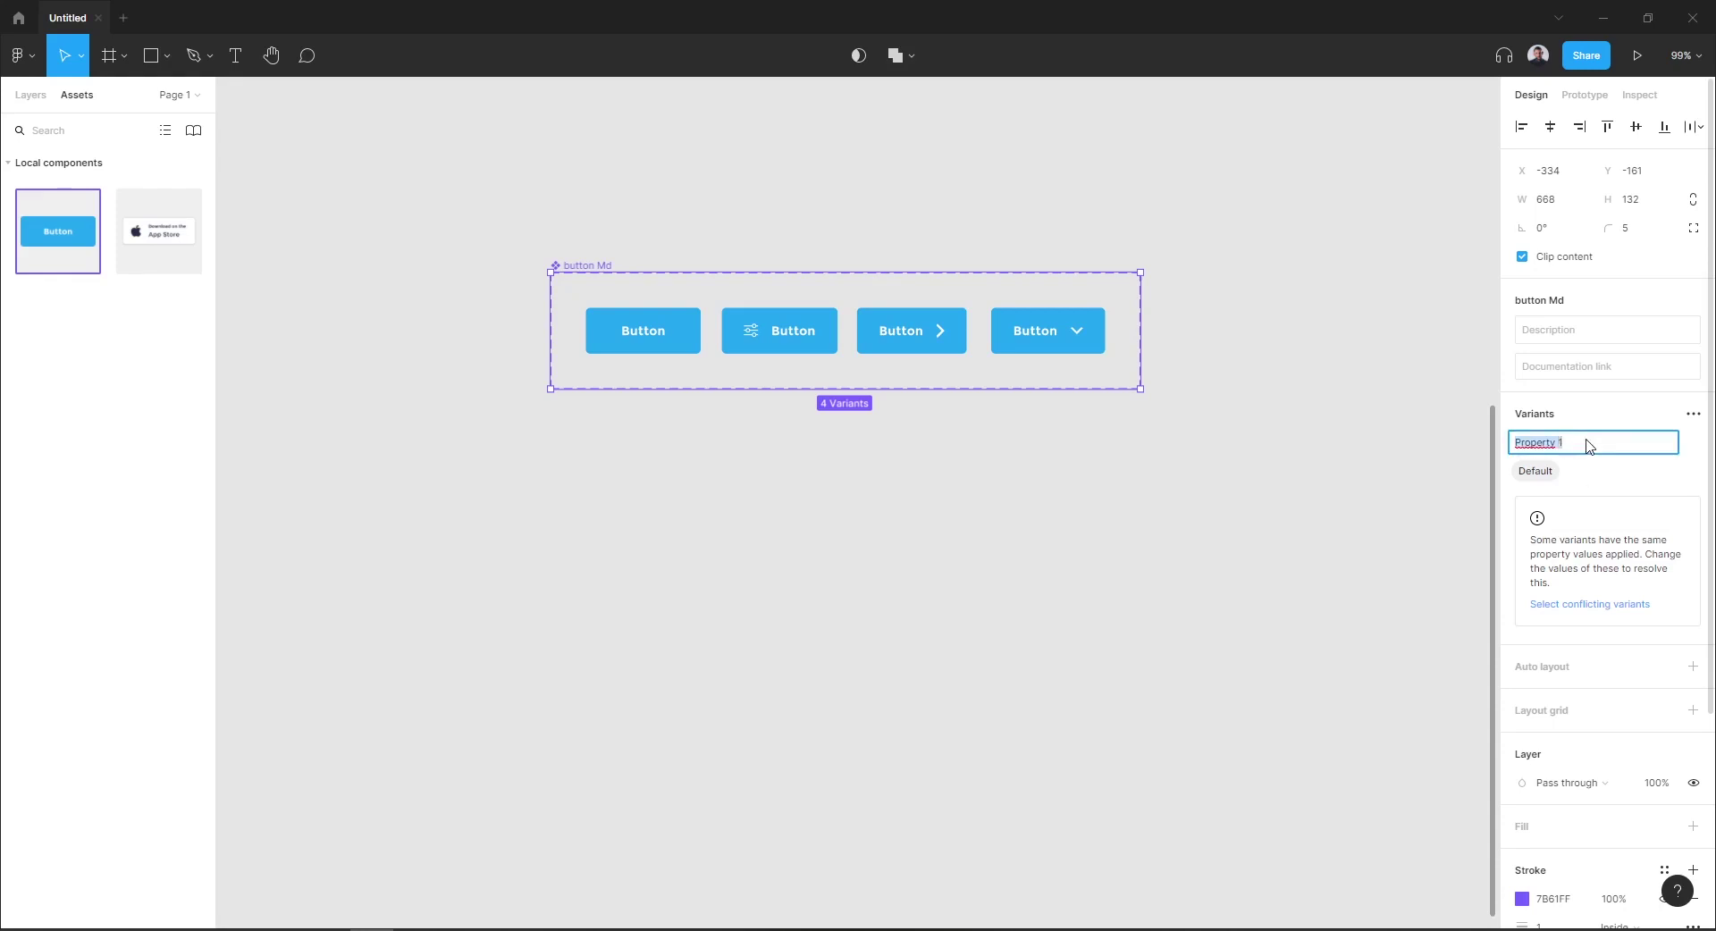
pyautogui.write('button-icon')
pyautogui.press('Return')
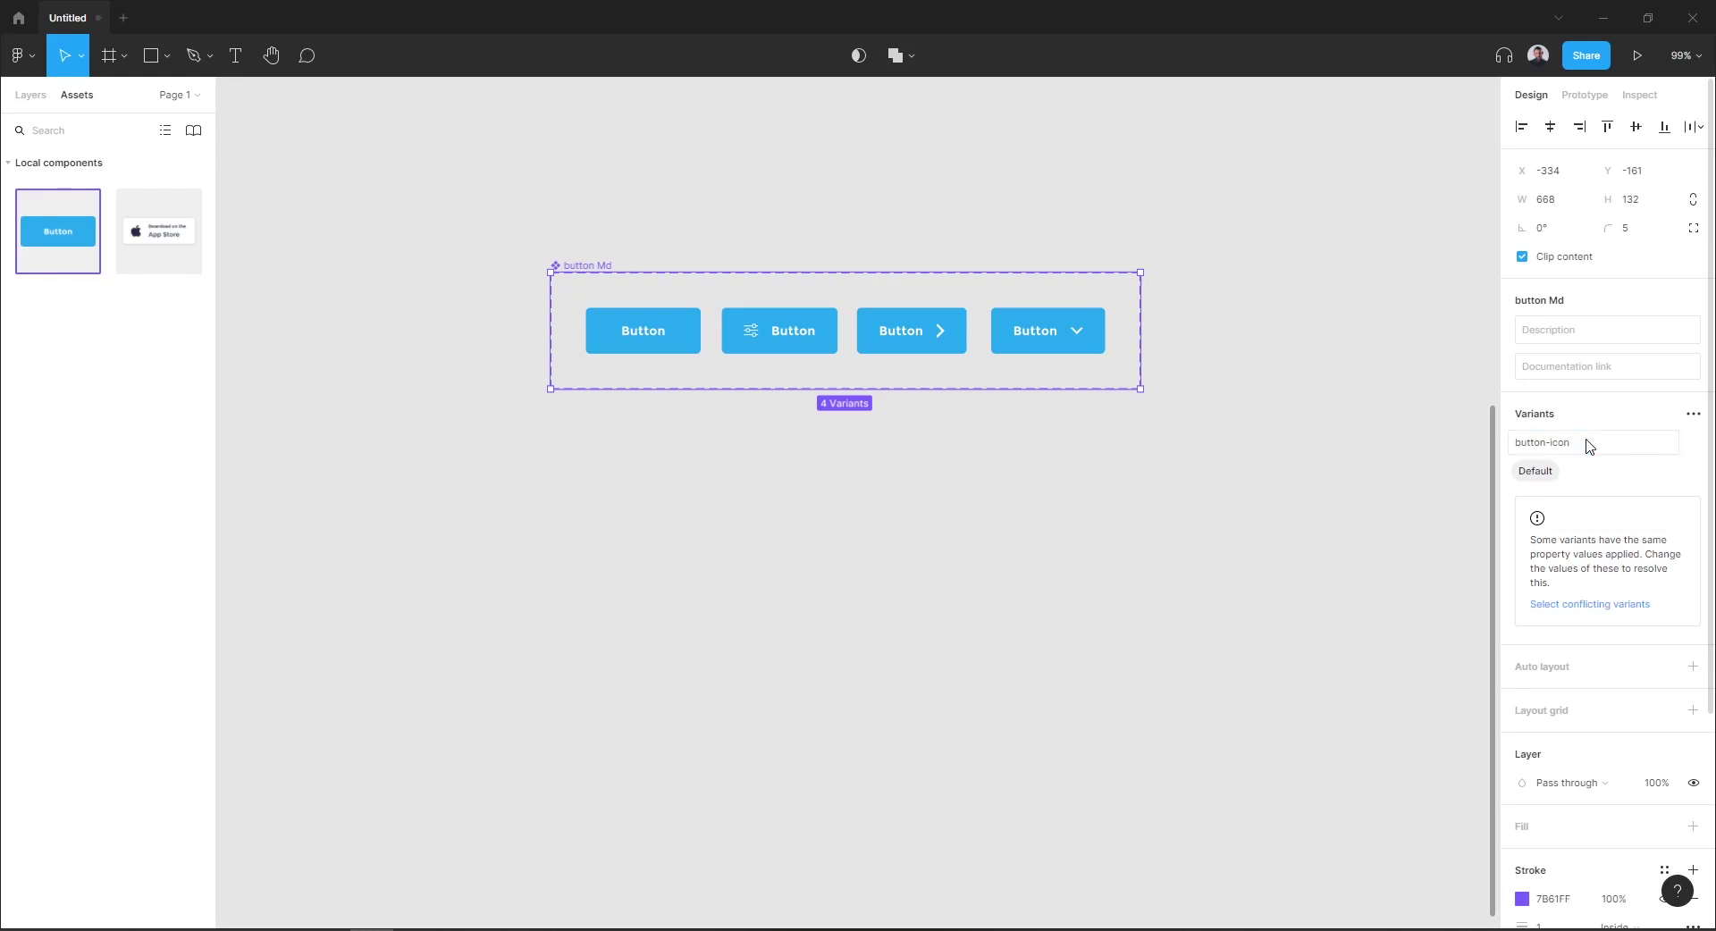
pyautogui.click(1690, 423)
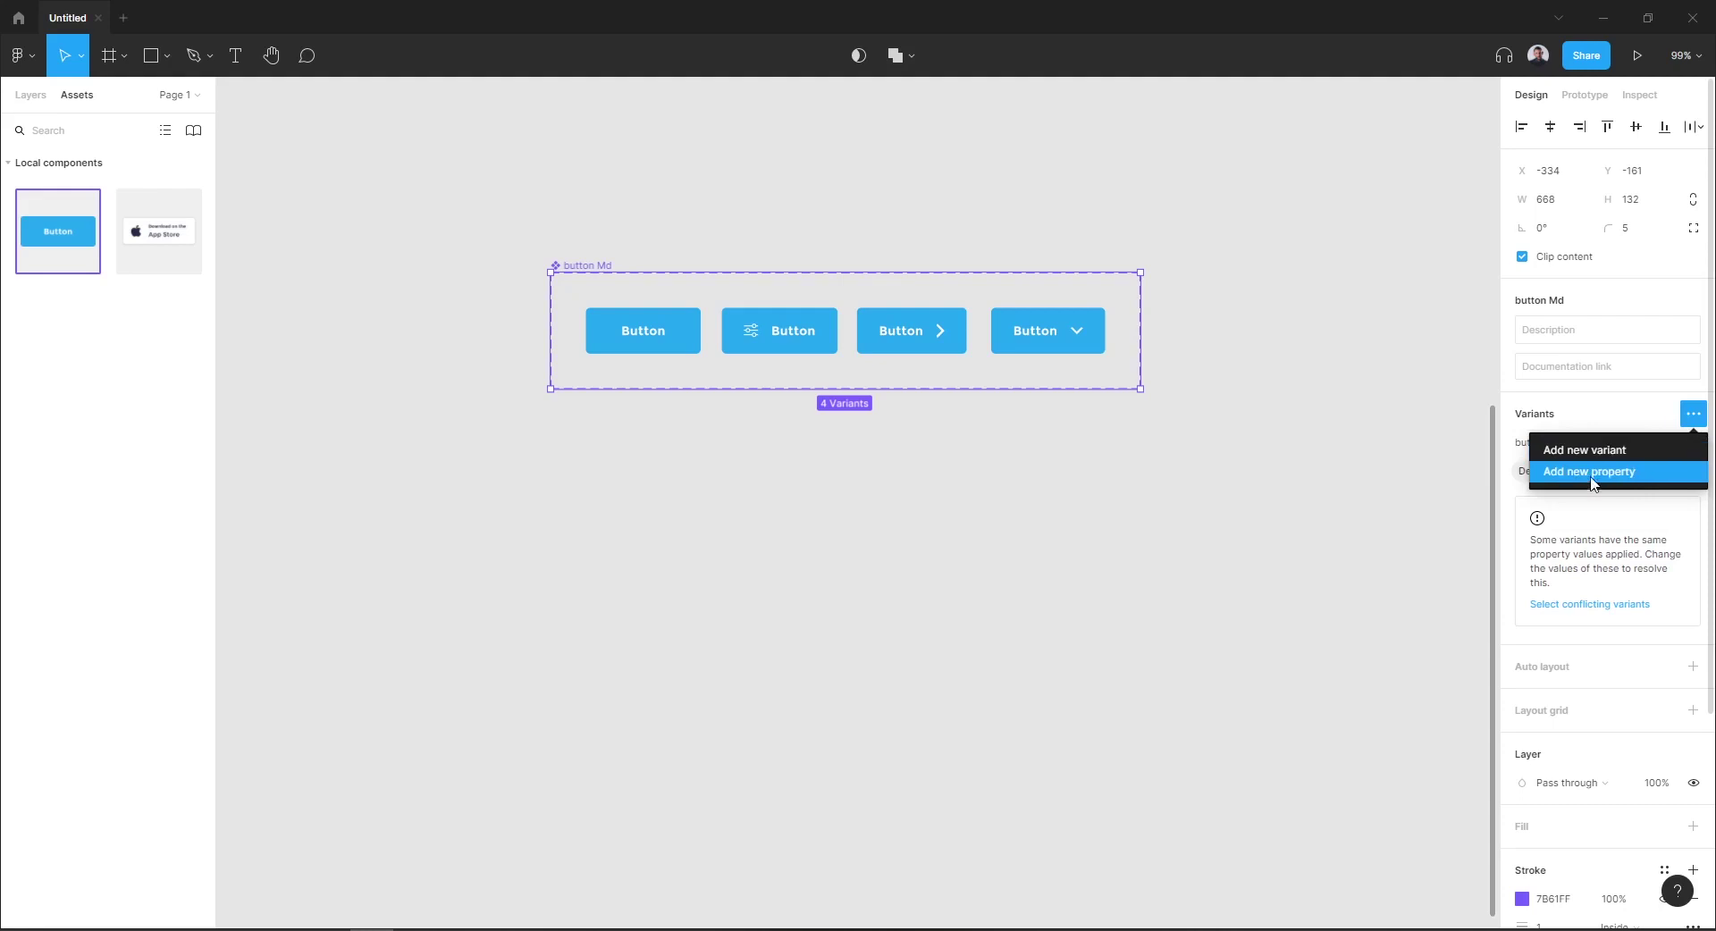
# Step: Add a new variant property named button-arrow to the set
pyautogui.click(1588, 472)
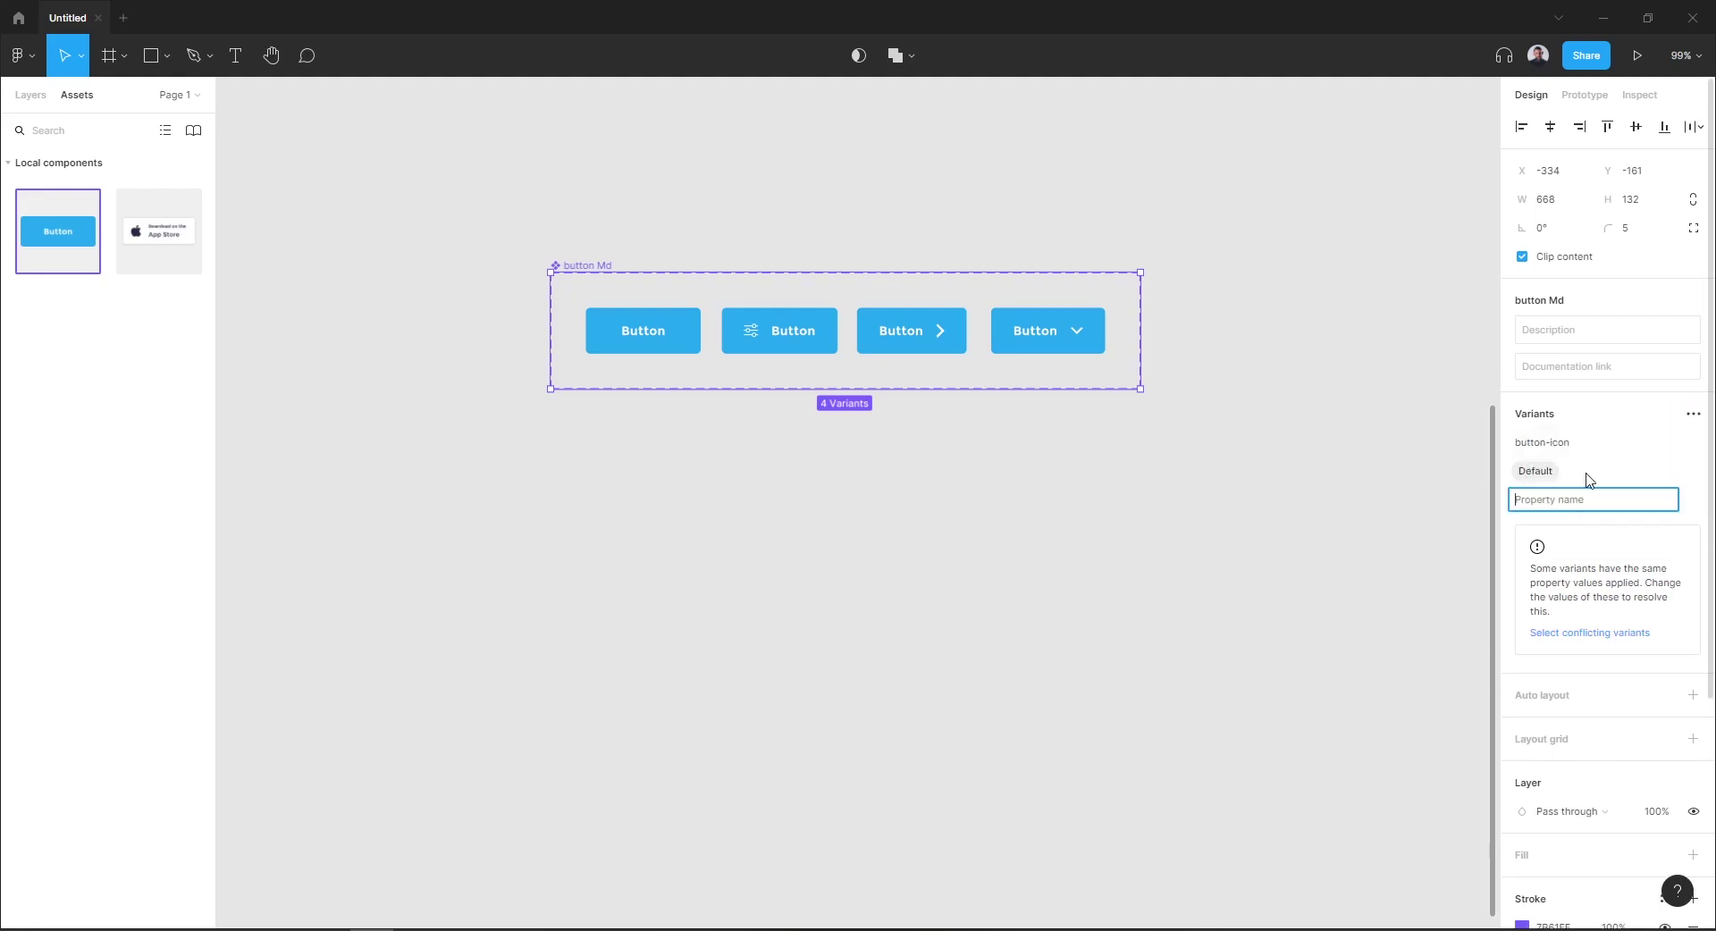
pyautogui.click(1691, 419)
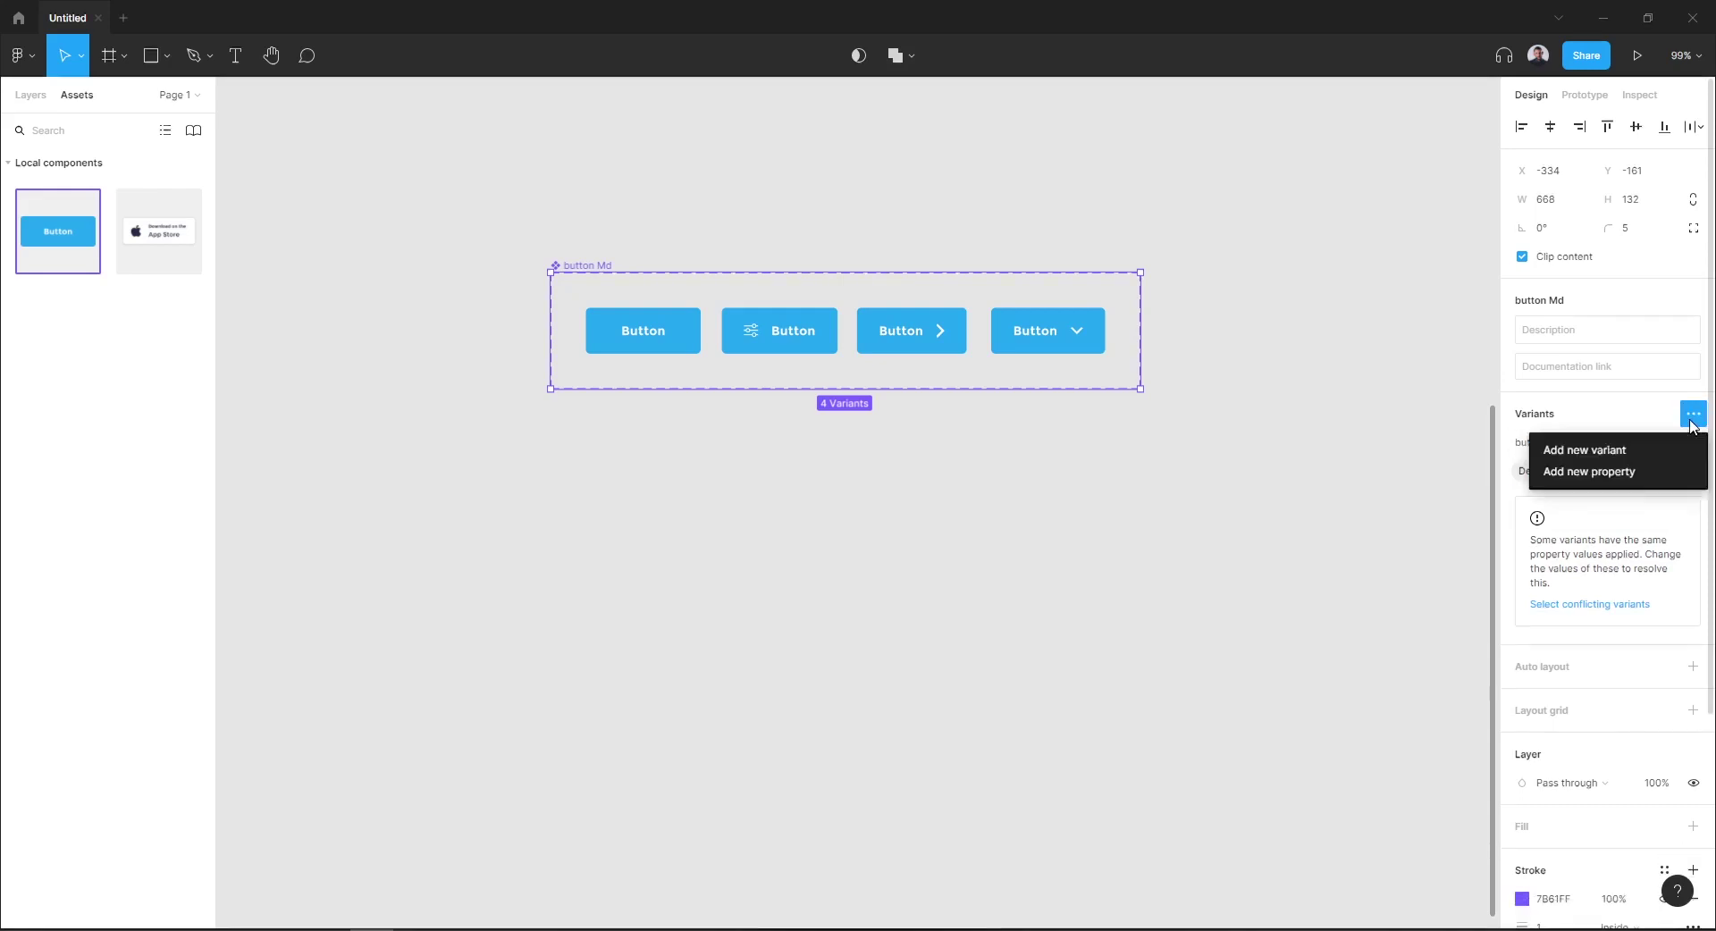
pyautogui.click(1577, 473)
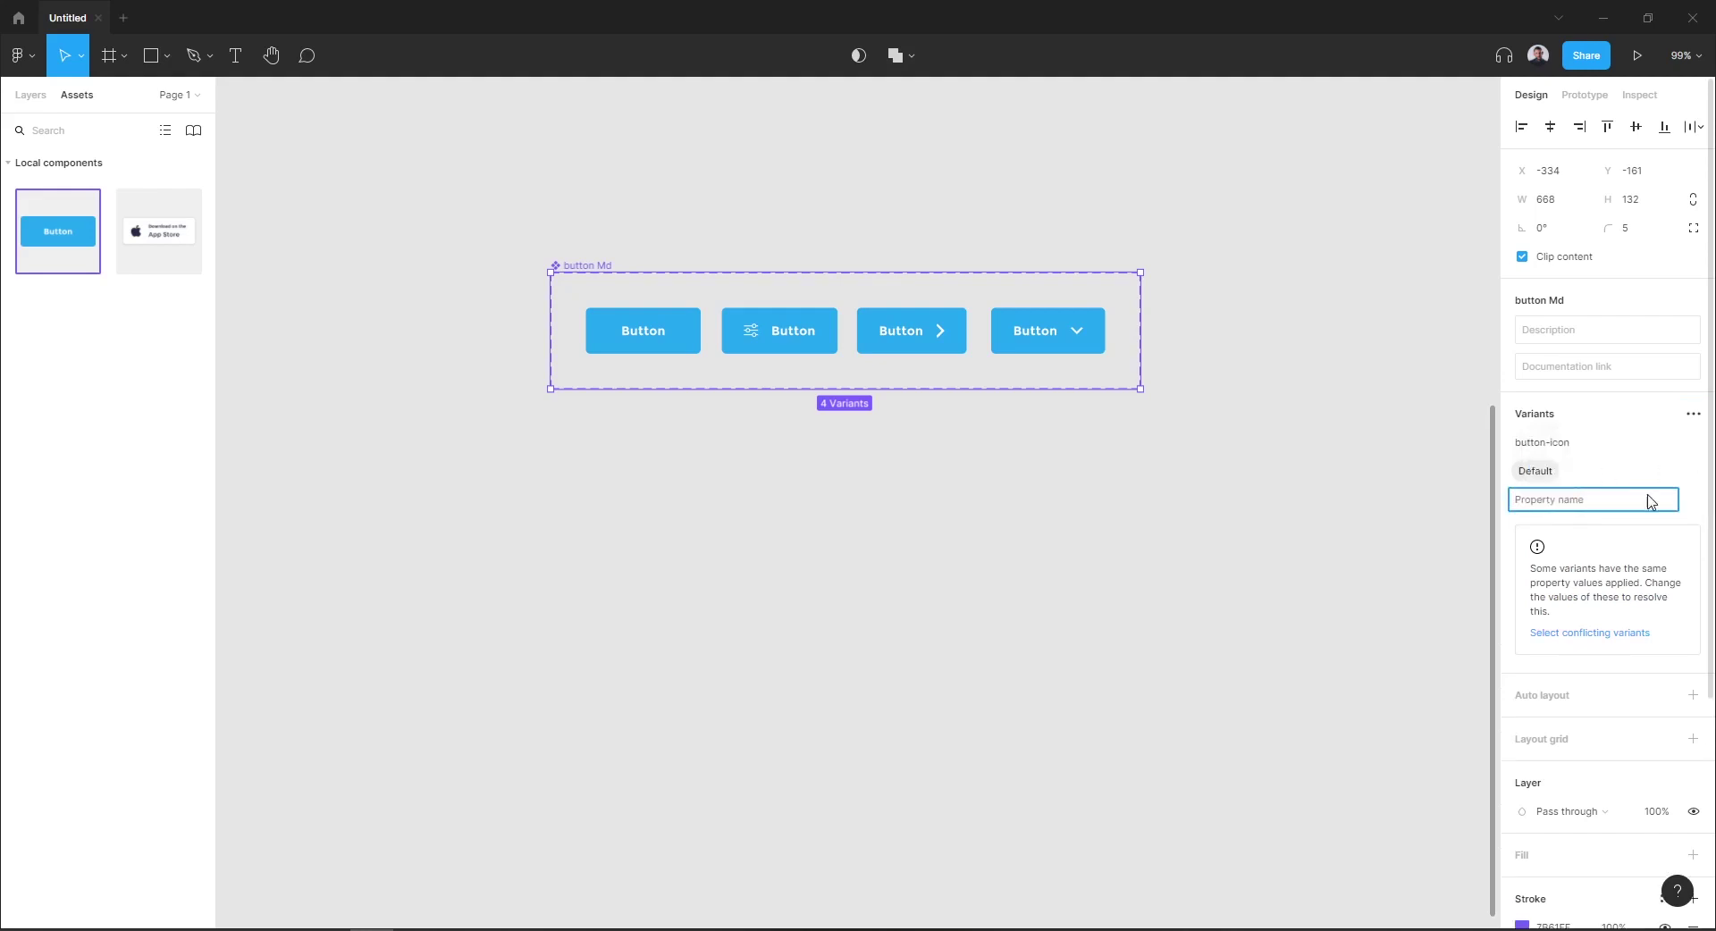
pyautogui.click(1670, 469)
pyautogui.click(1693, 413)
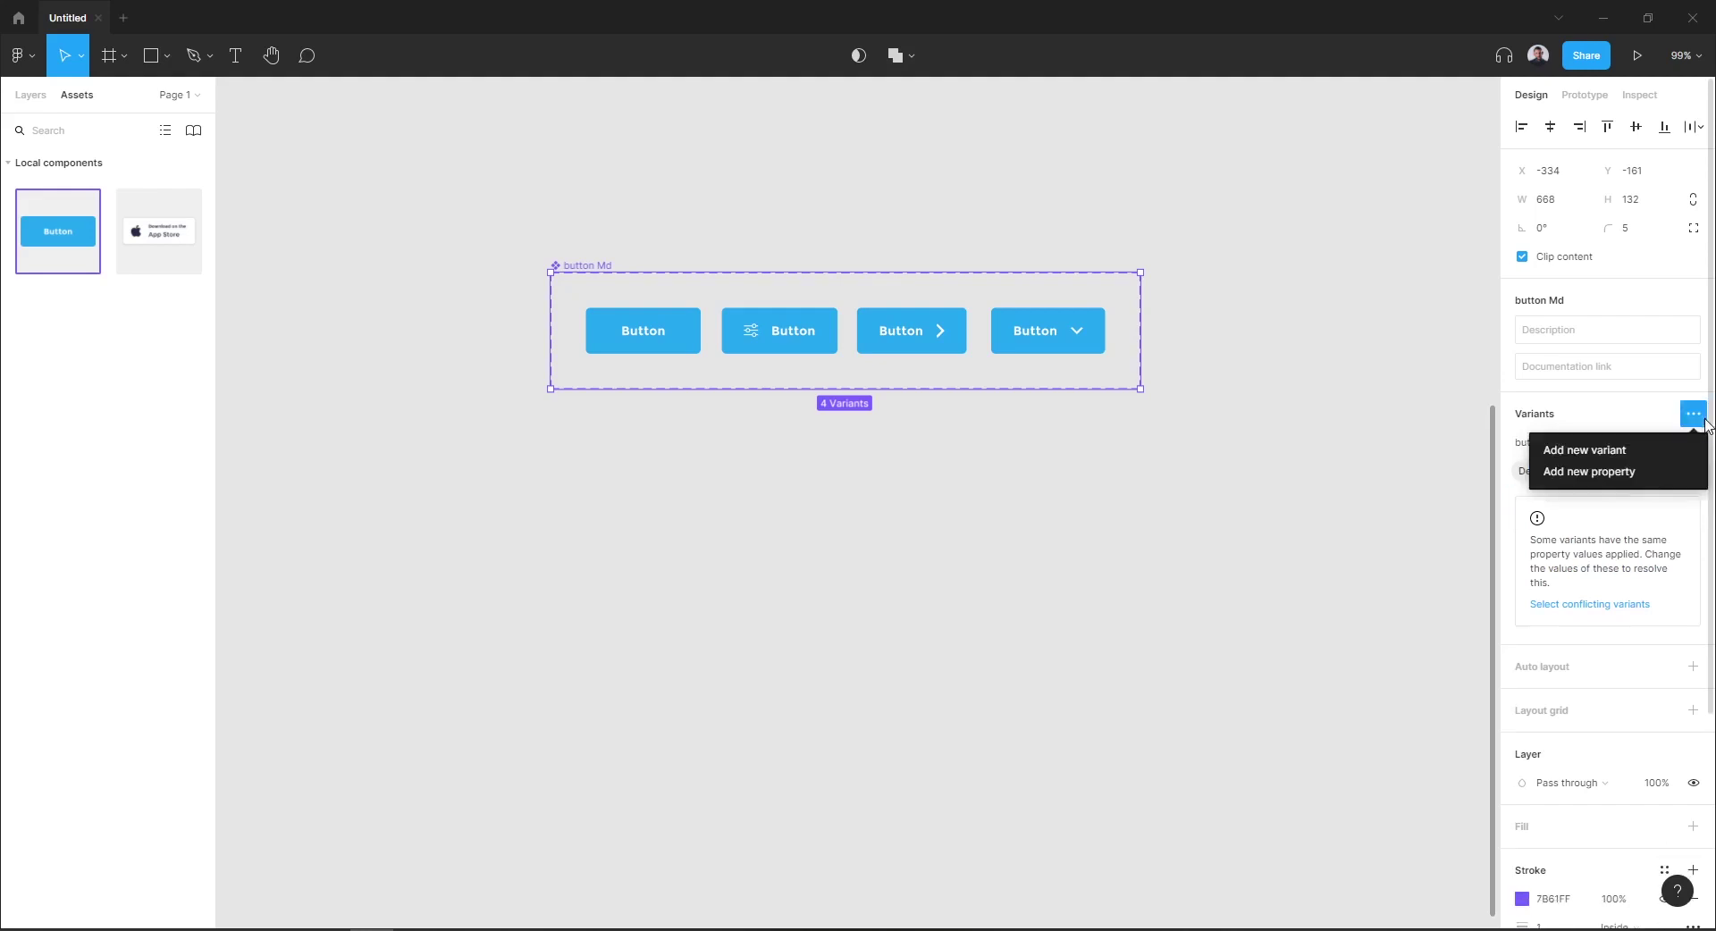
pyautogui.click(1639, 477)
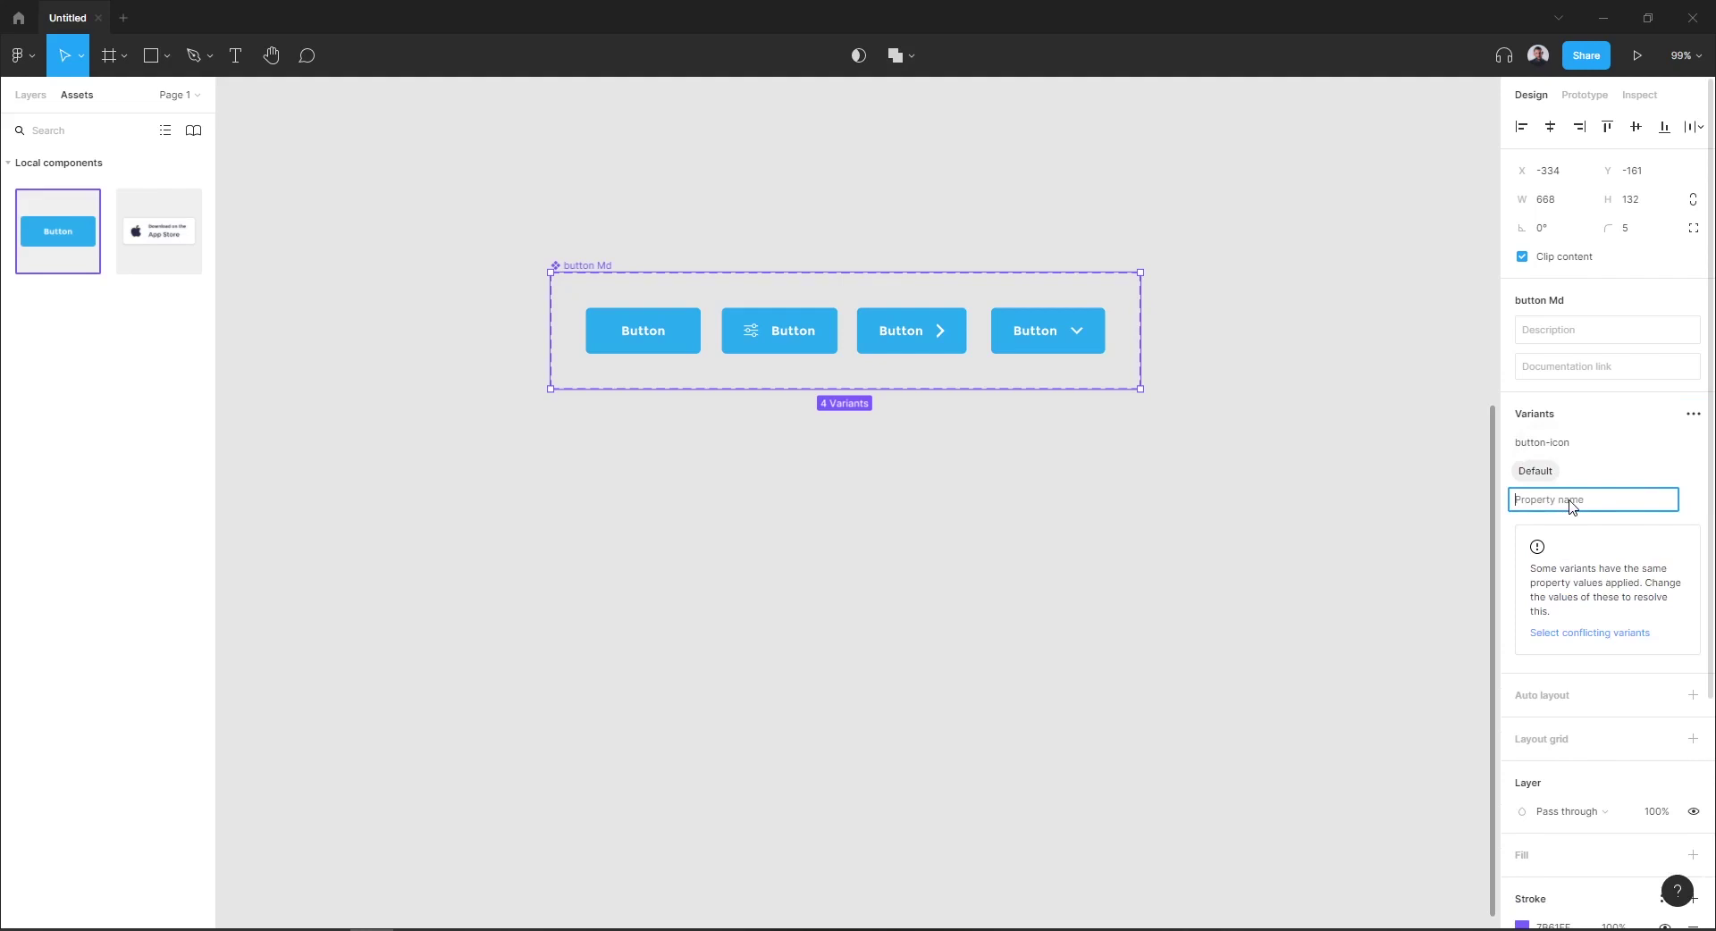
pyautogui.write('Butto')
pyautogui.press('BackSpace')
pyautogui.write('button-arrow')
pyautogui.press('Return')
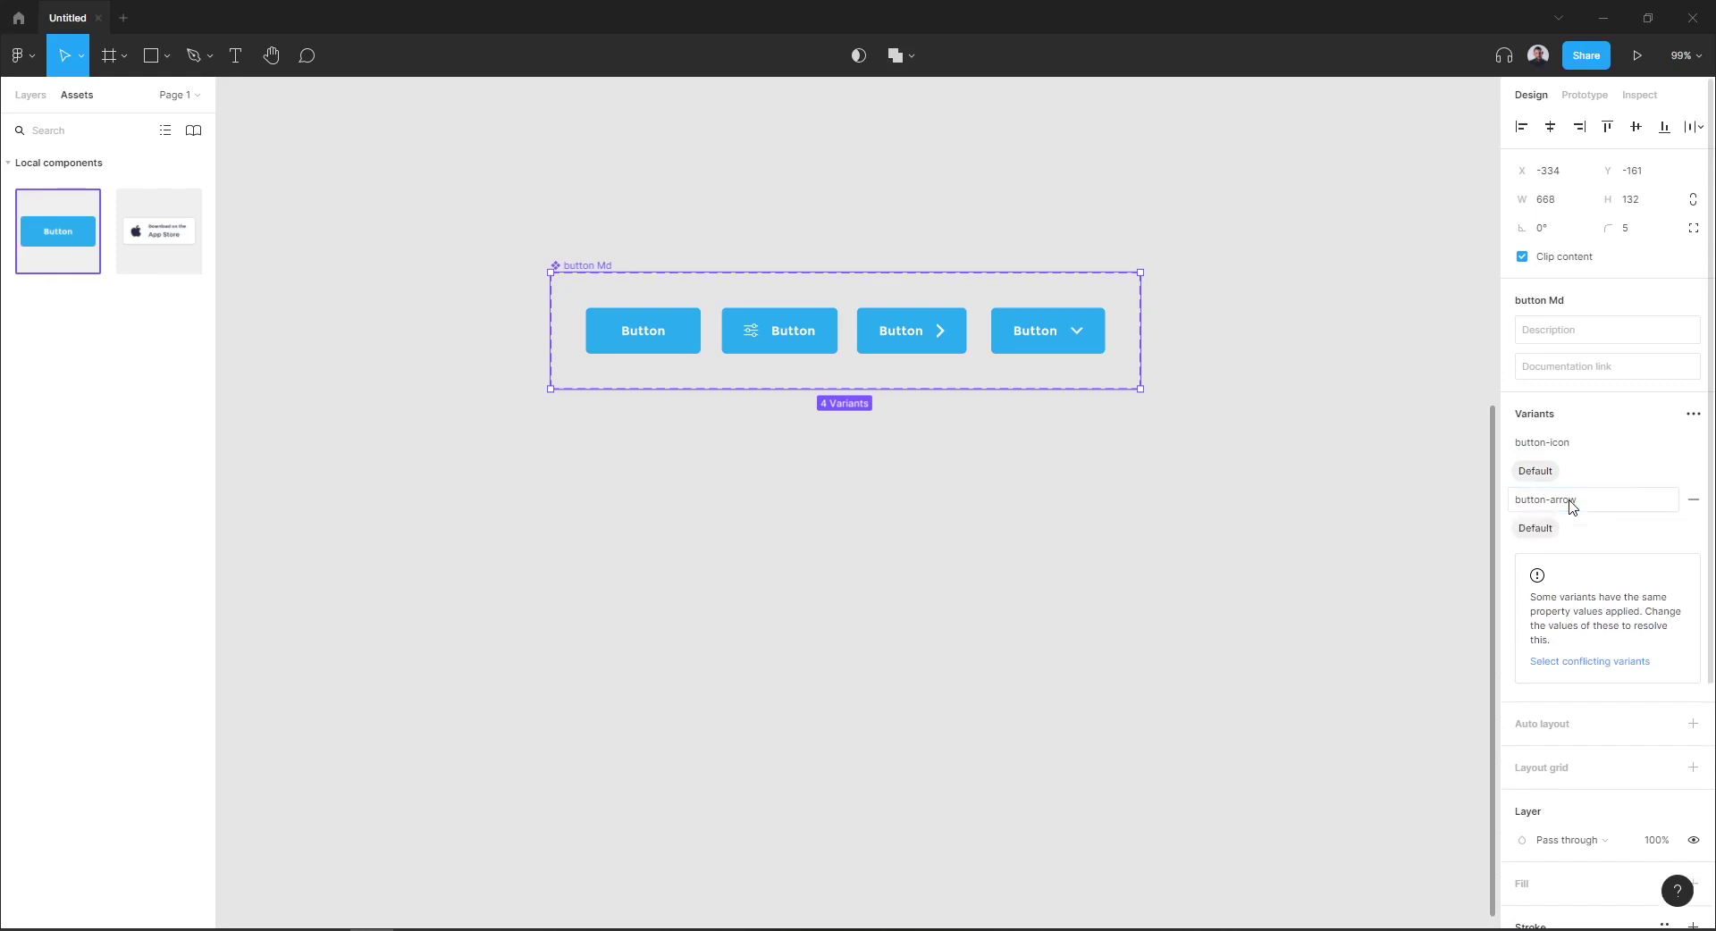
# Step: Add a third variant property named button-dropdown
pyautogui.click(1693, 414)
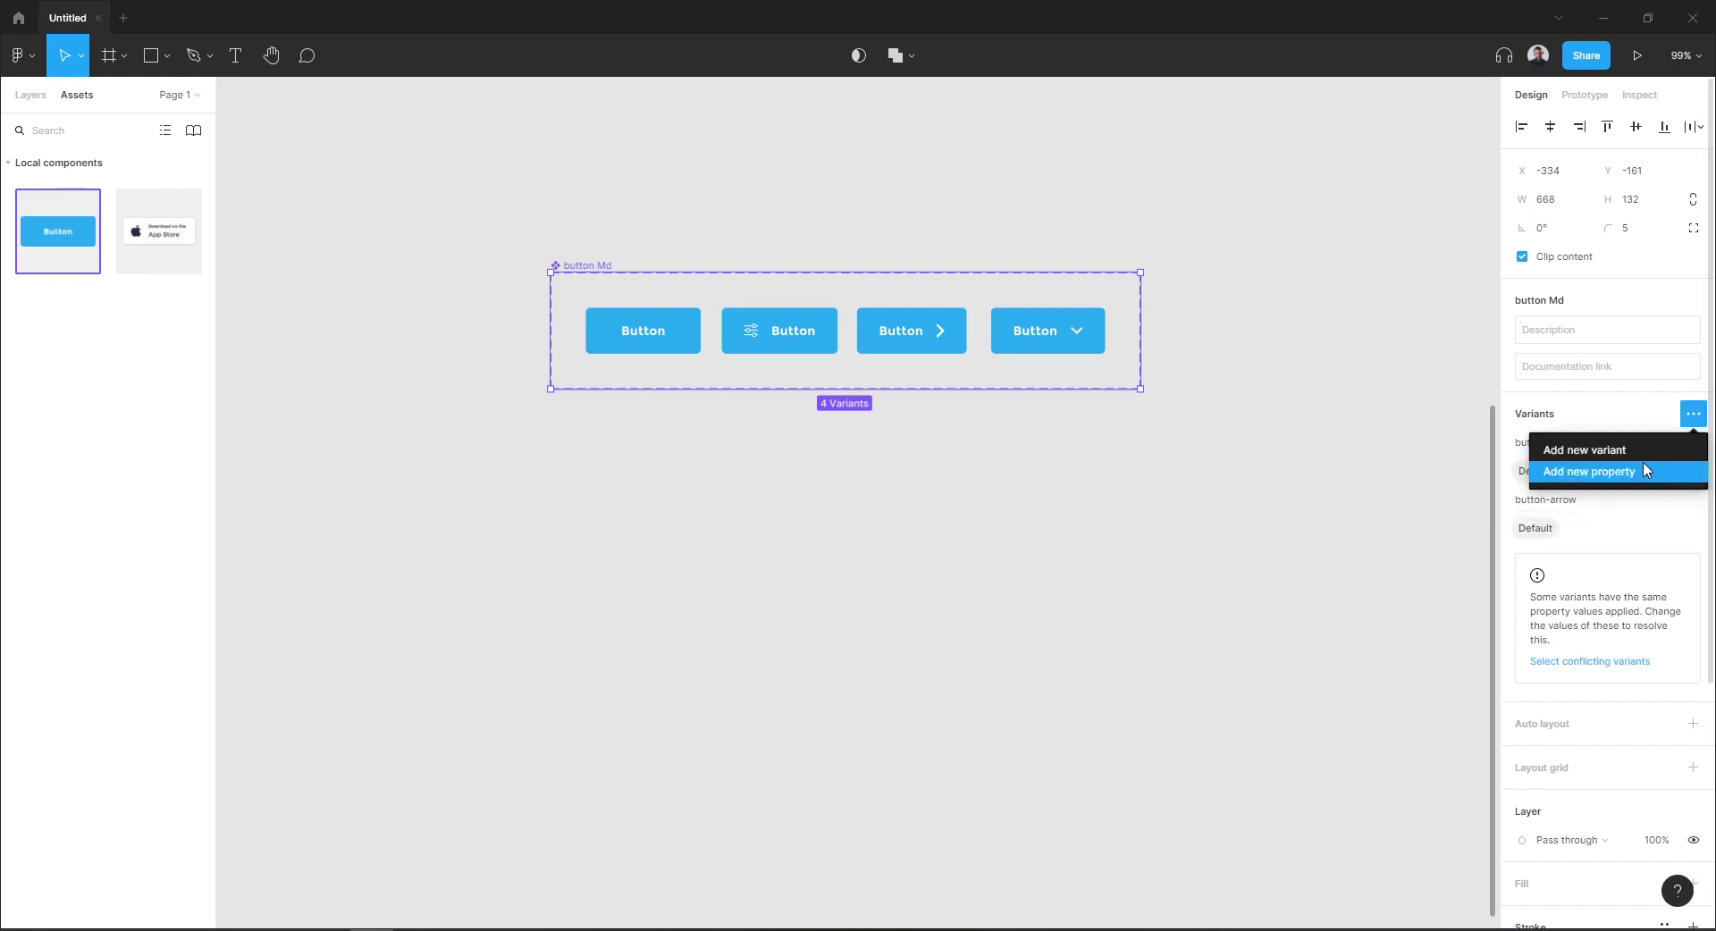
pyautogui.click(1647, 471)
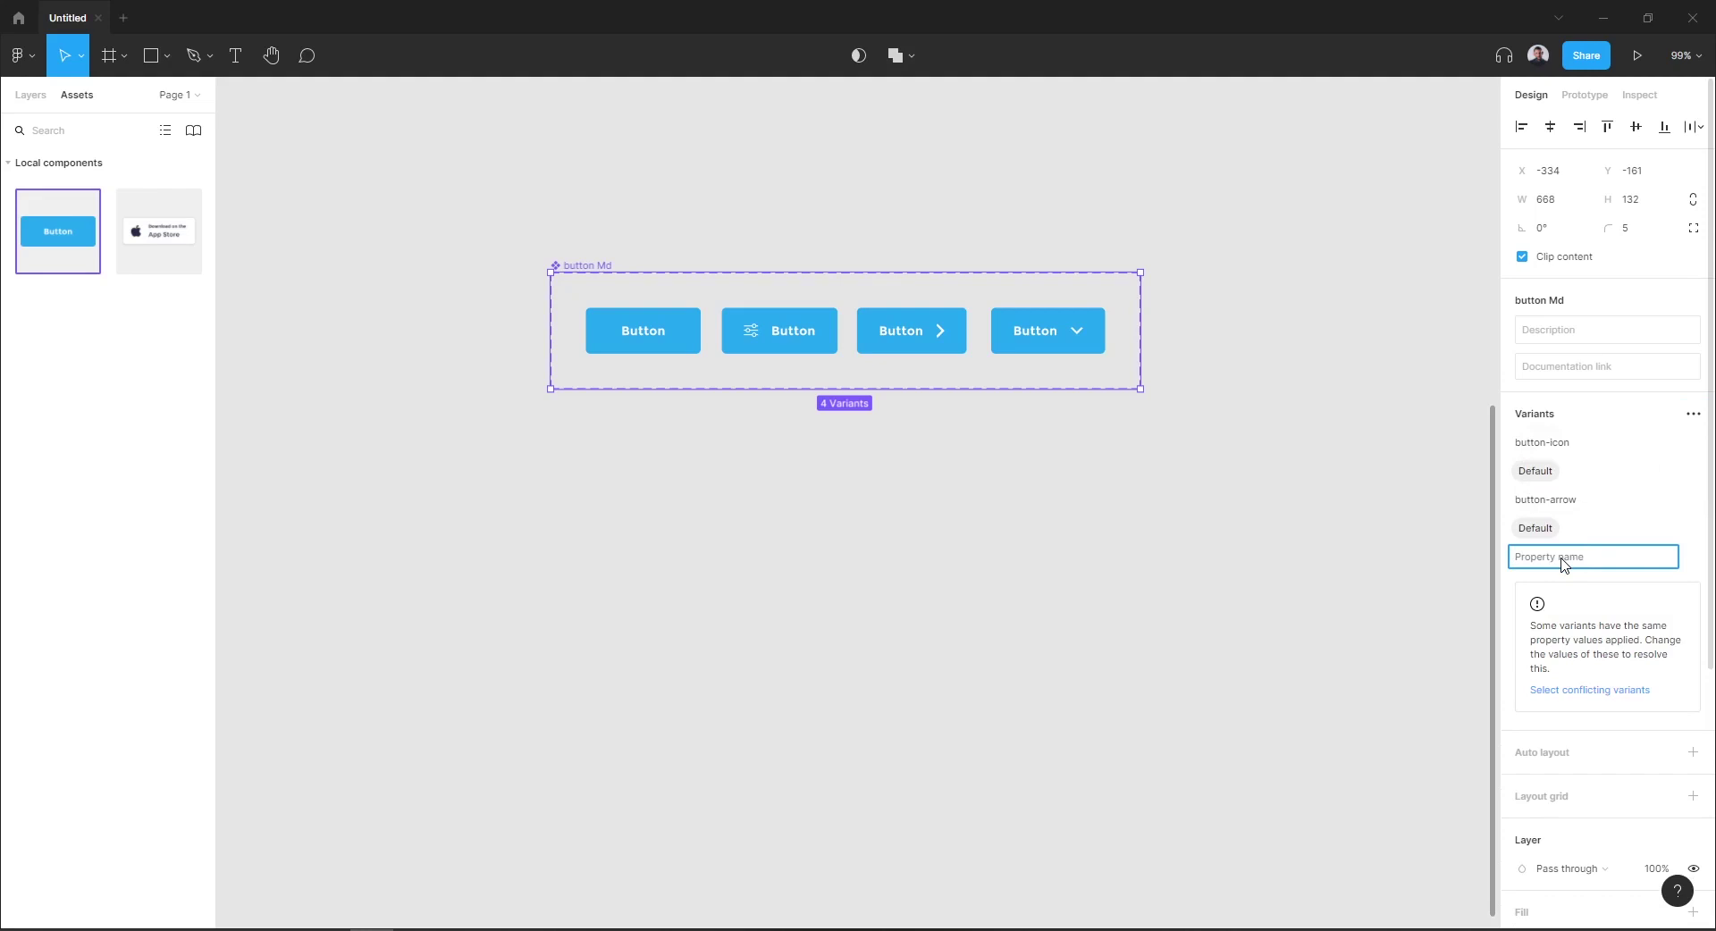
pyautogui.write('button-dropdown')
pyautogui.press('Return')
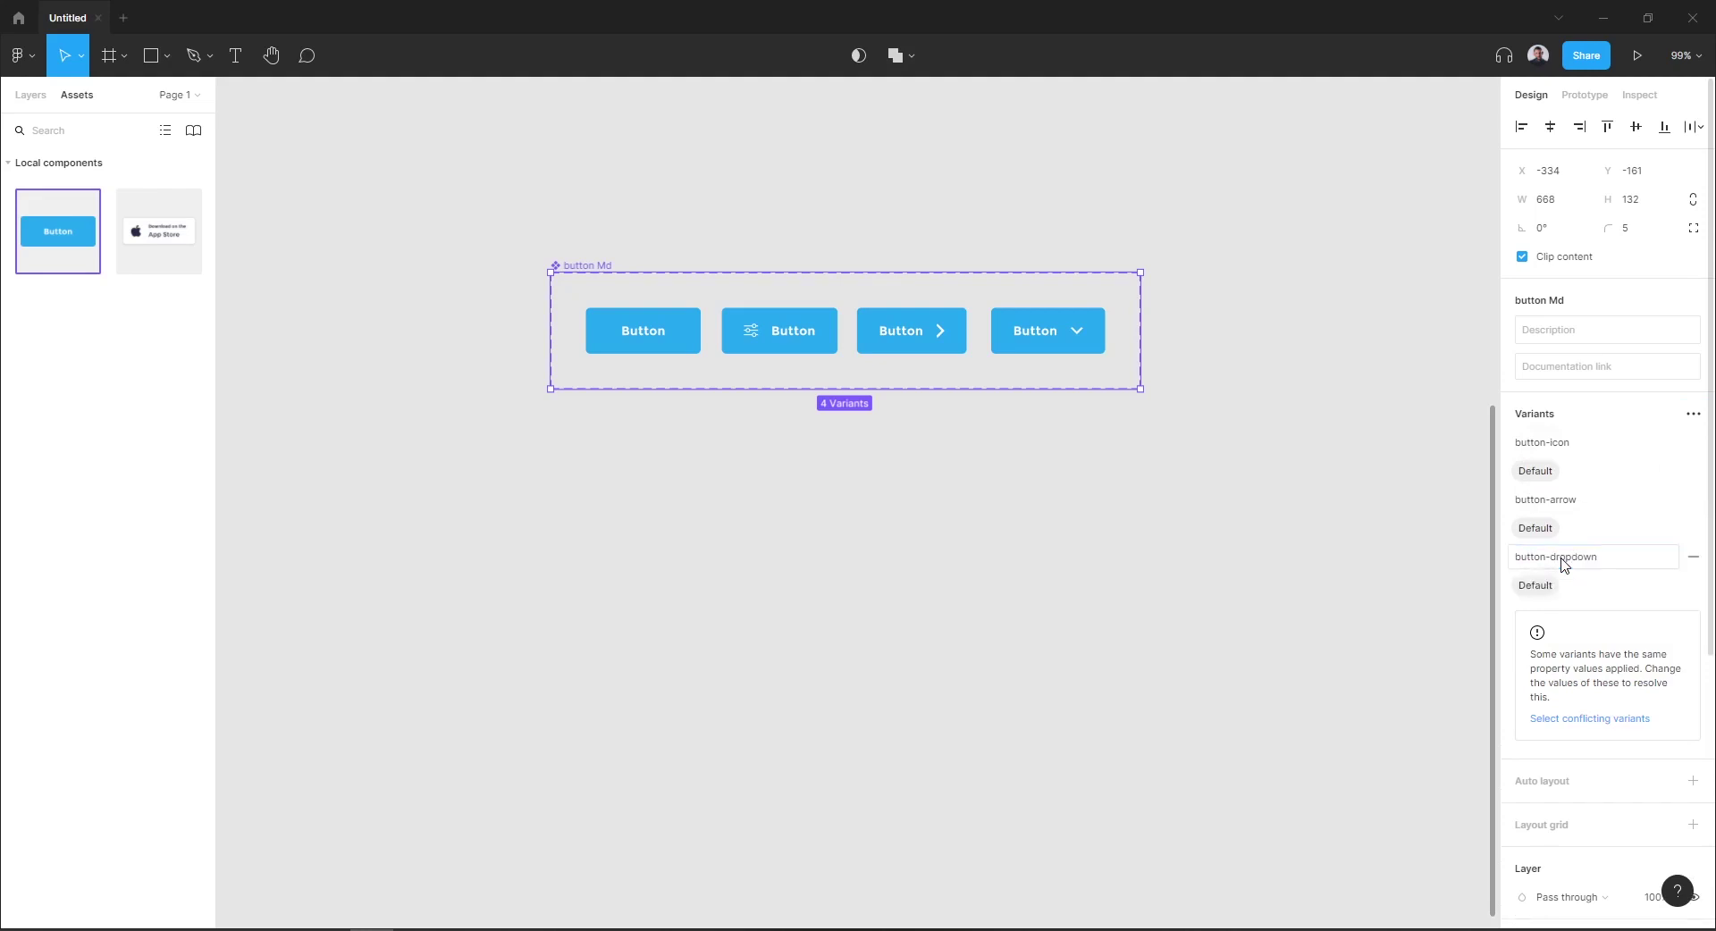
# Step: Change the Default values of button-icon, button-arrow and button-dropdown to false
pyautogui.doubleClick(1537, 479)
pyautogui.write('false')
pyautogui.press('Return')
pyautogui.doubleClick(1543, 533)
pyautogui.write('false')
pyautogui.press('Return')
pyautogui.doubleClick(1537, 587)
pyautogui.write('false')
pyautogui.press('Return')
pyautogui.click(688, 347)
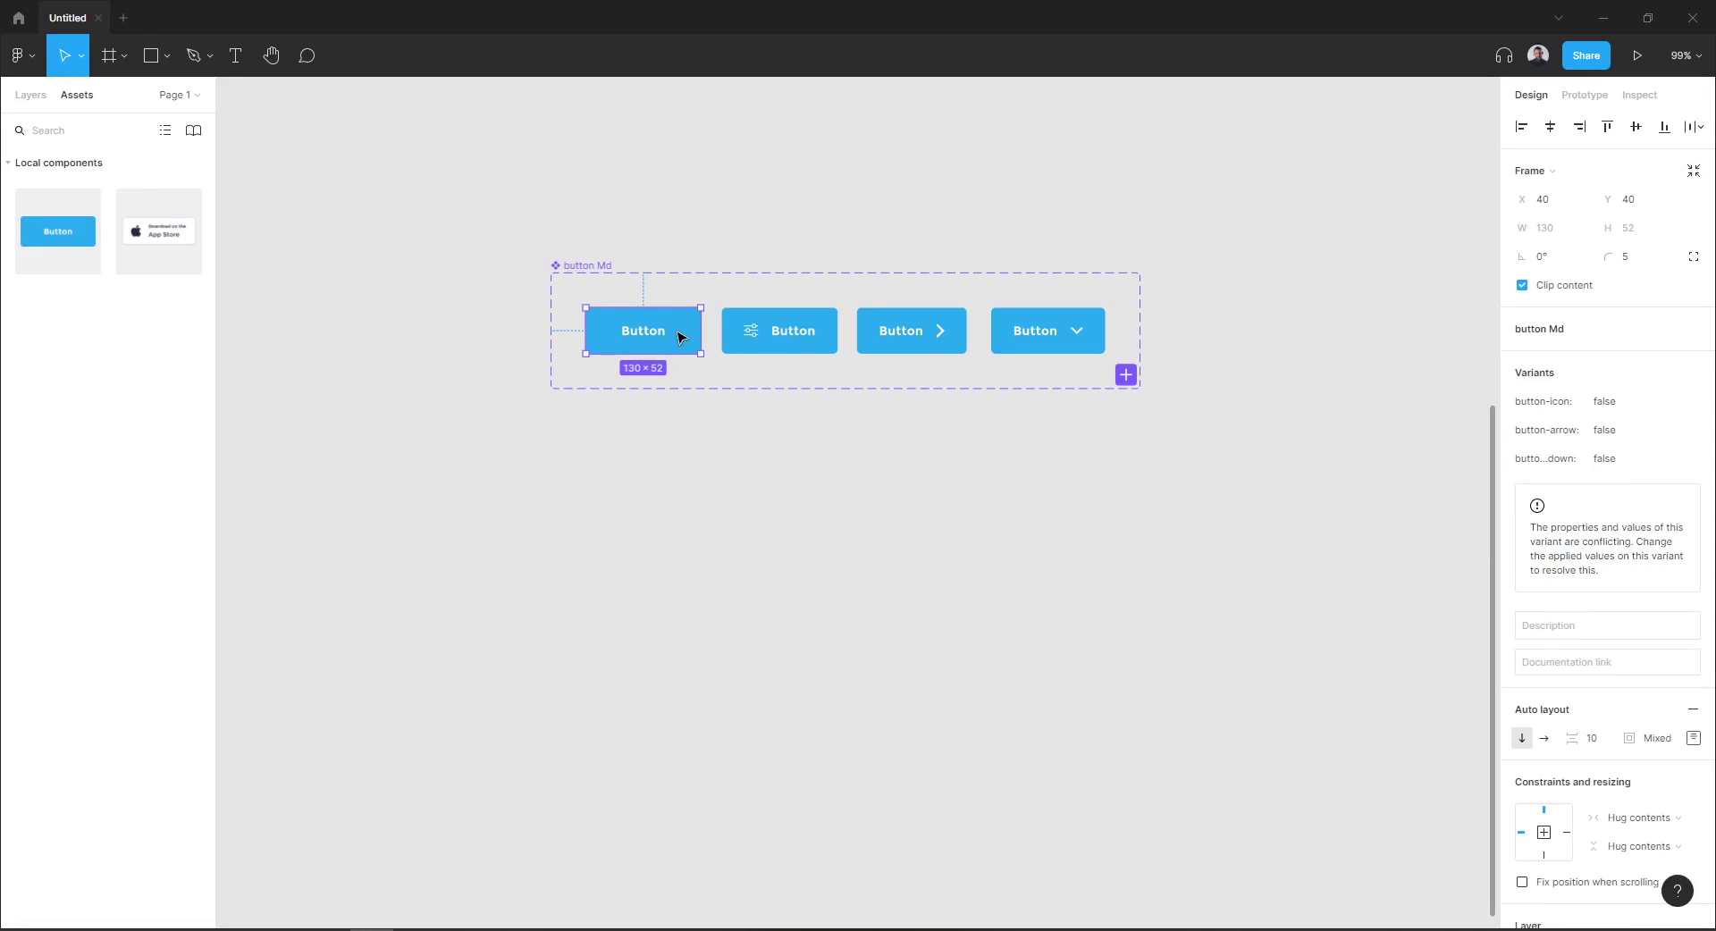
# Step: Set button-icon to true on the second variant, the one with the sliders icon
pyautogui.click(823, 331)
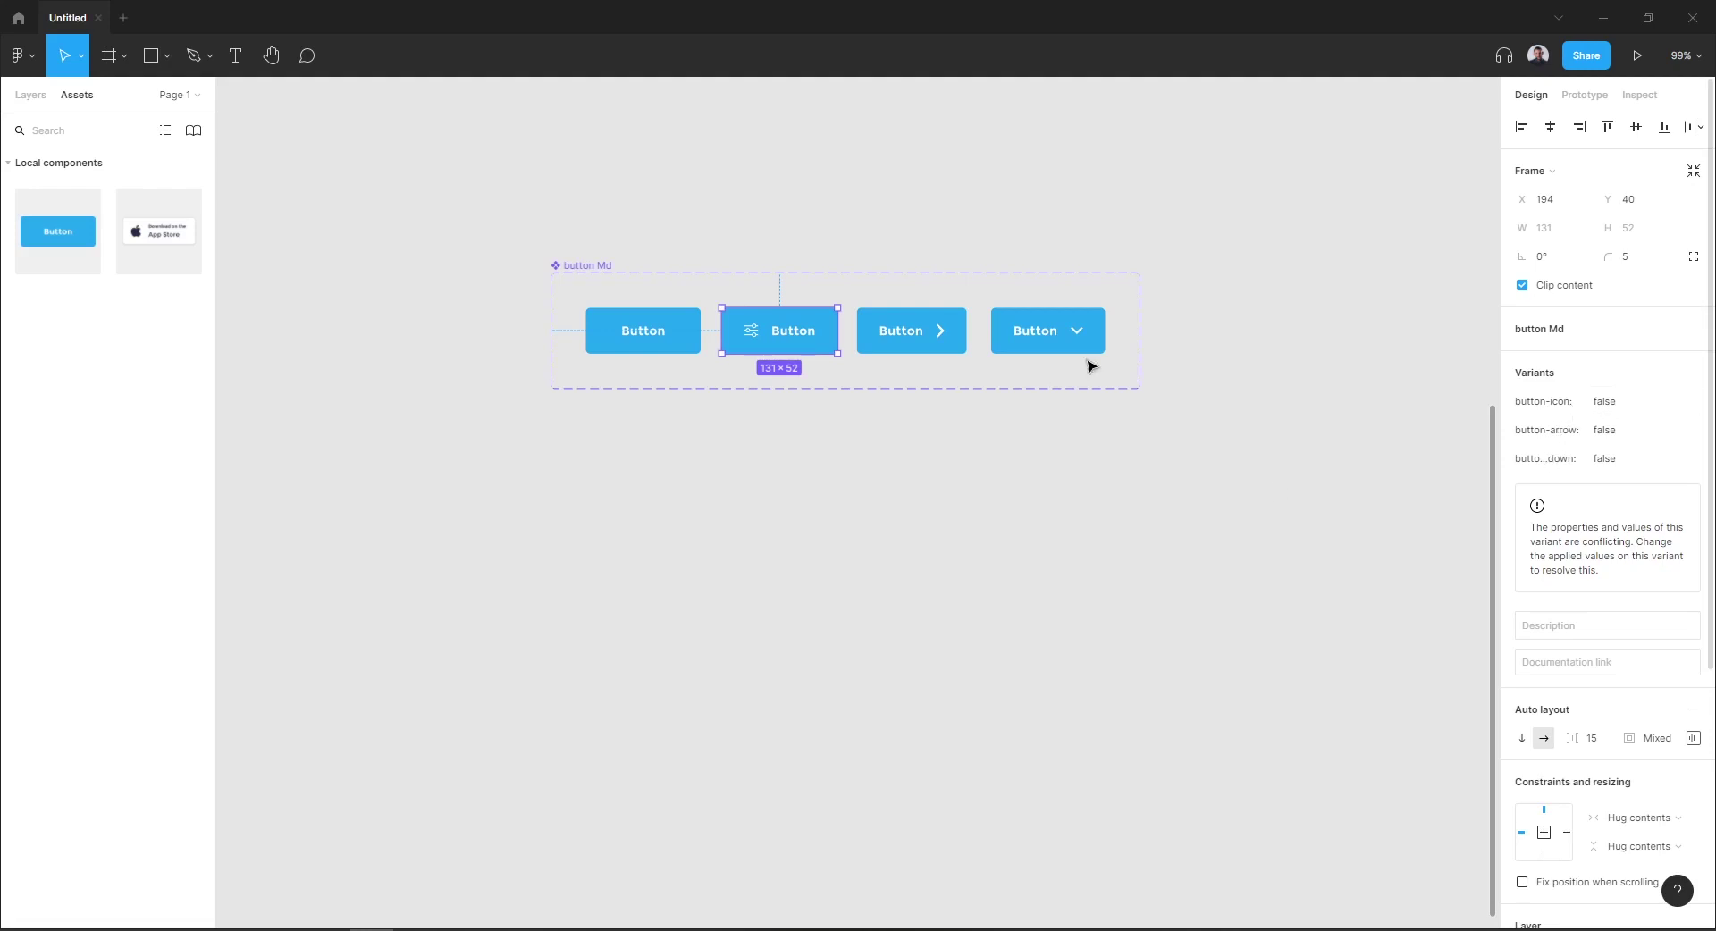
pyautogui.click(1607, 410)
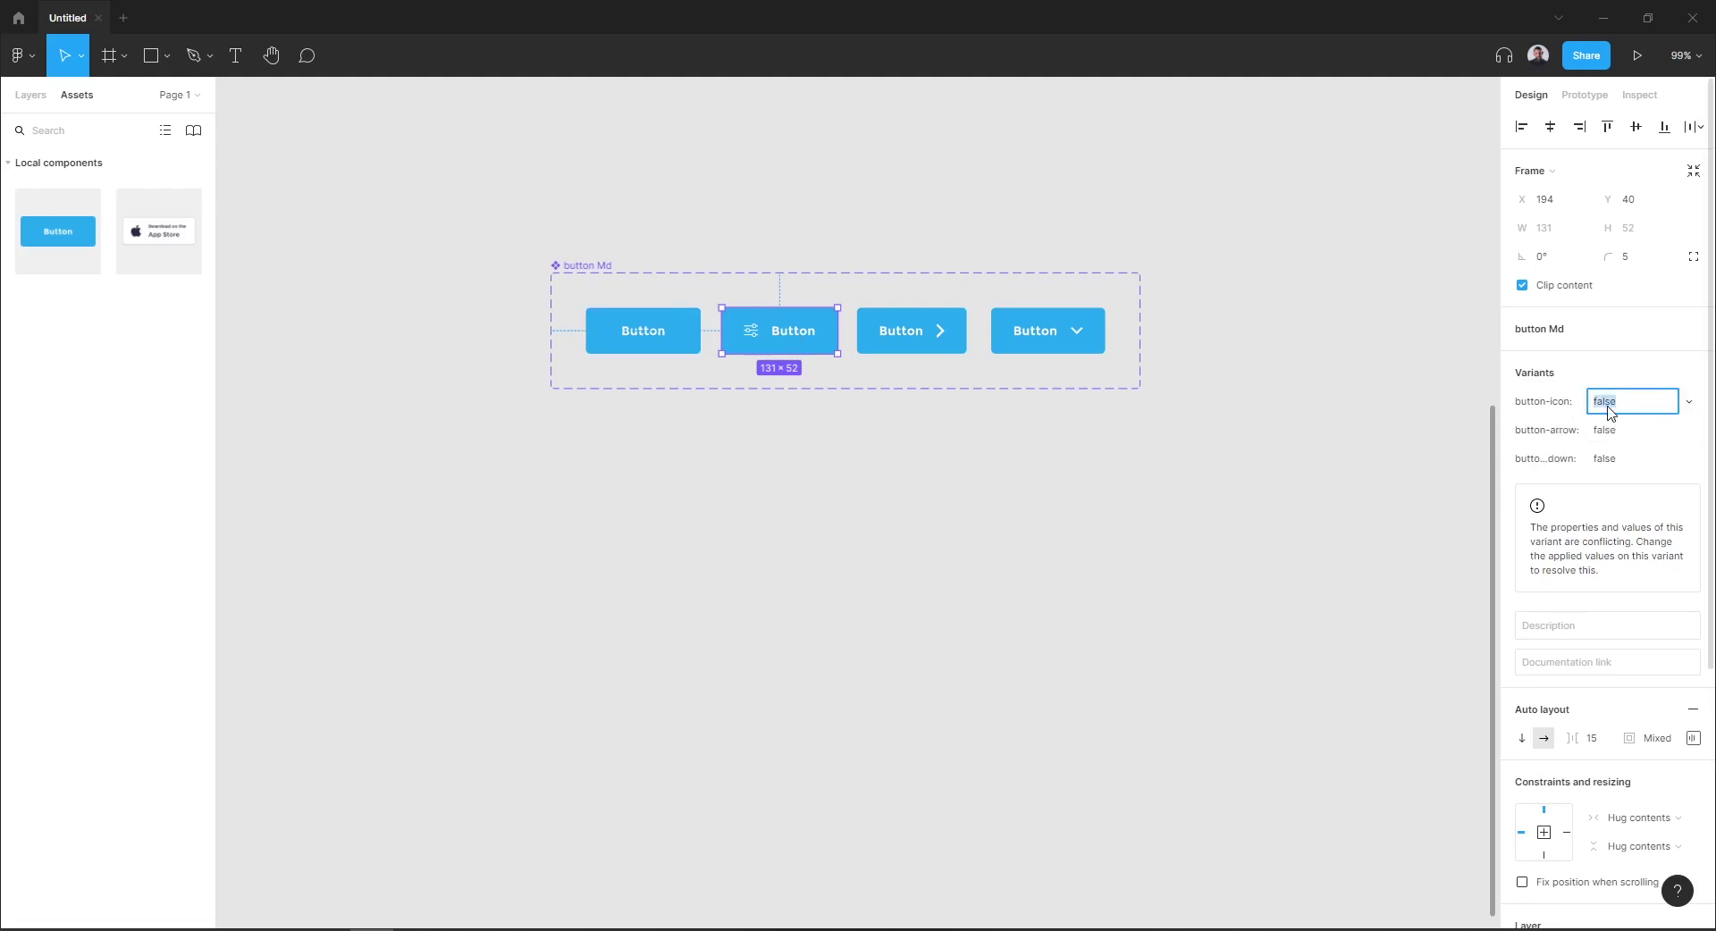
pyautogui.write('true')
pyautogui.press('Return')
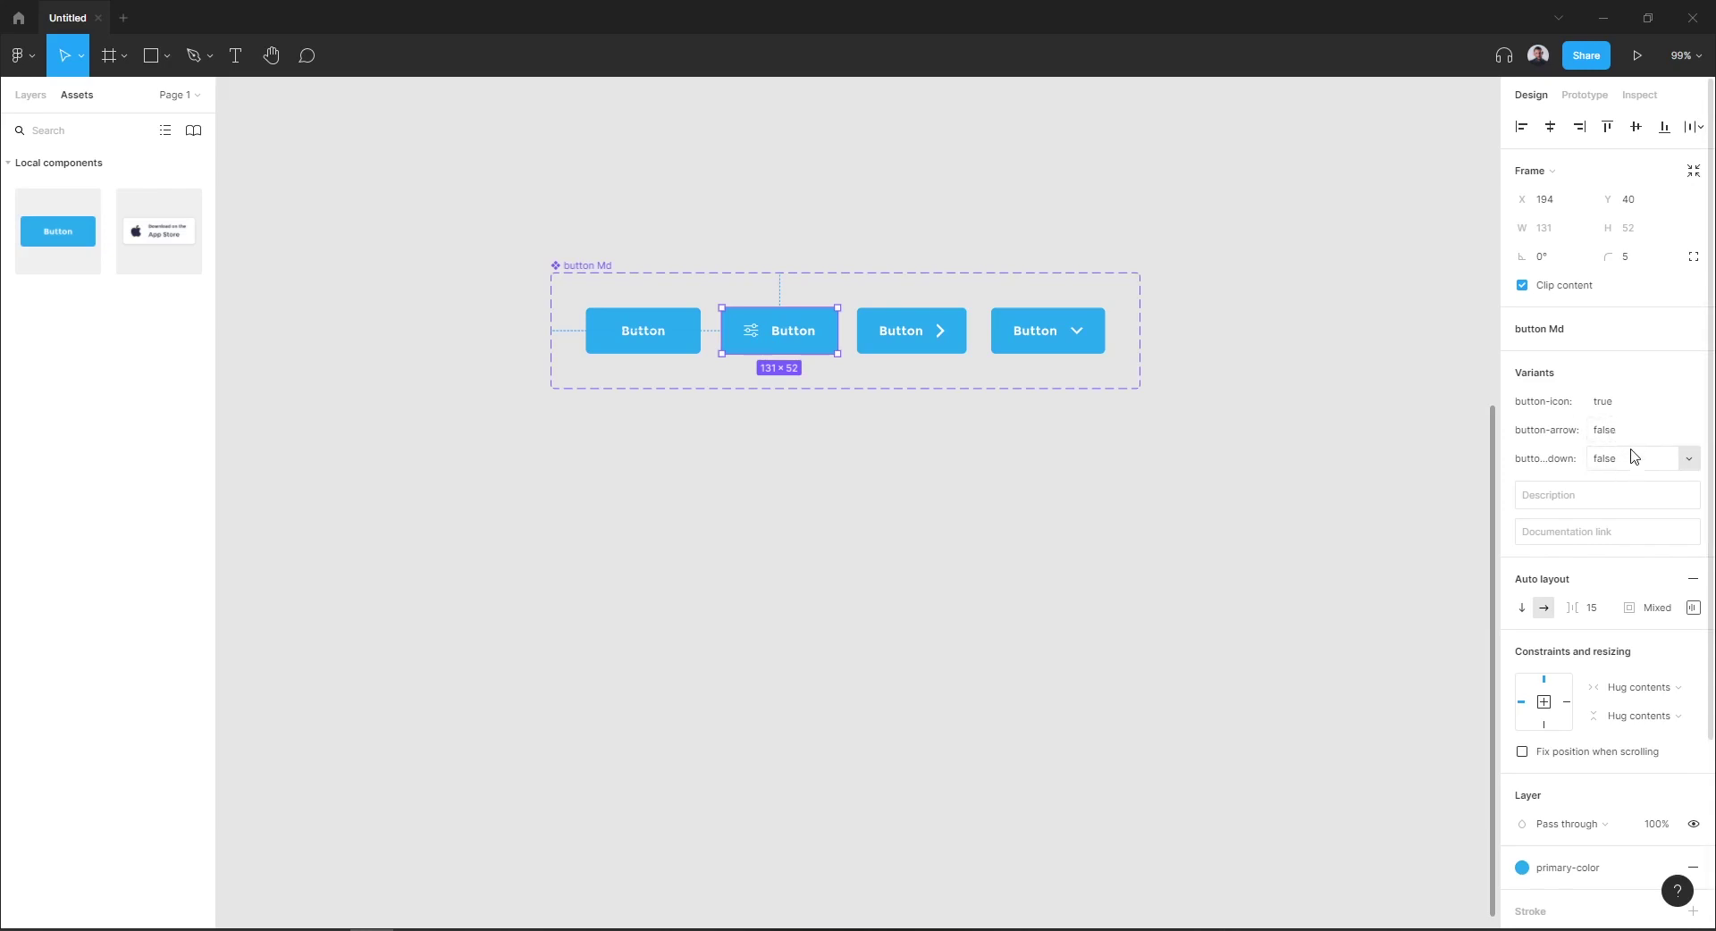
# Step: Set button-arrow to true on the third, right-arrow variant
pyautogui.click(916, 340)
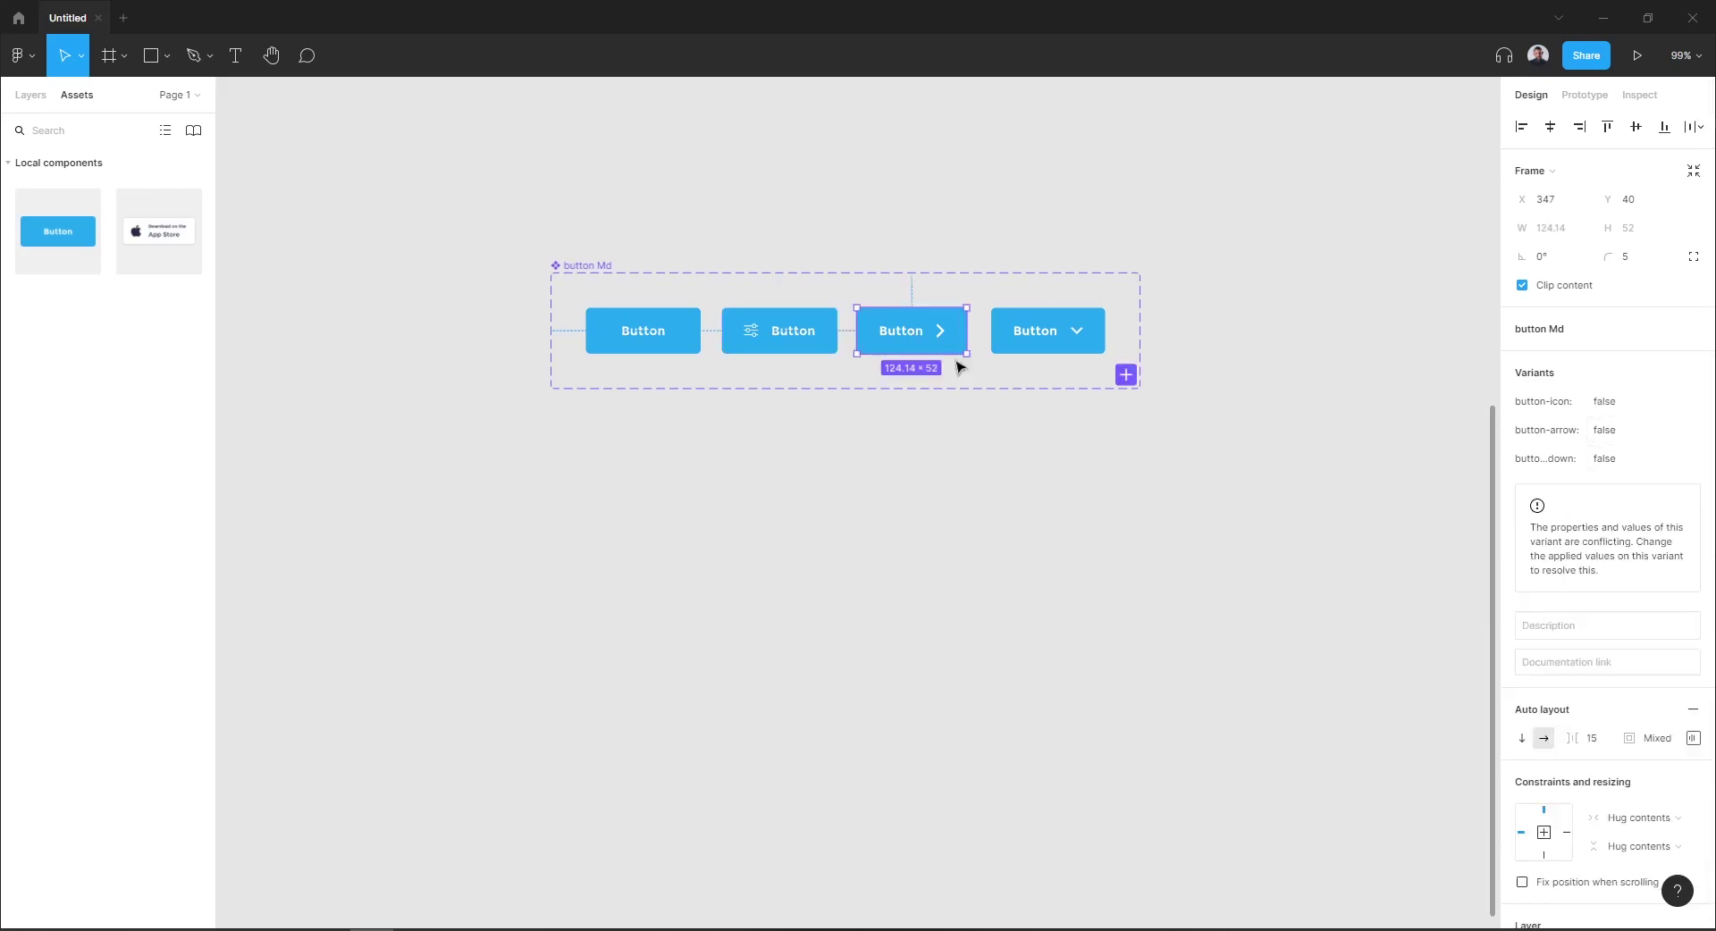
pyautogui.click(1636, 436)
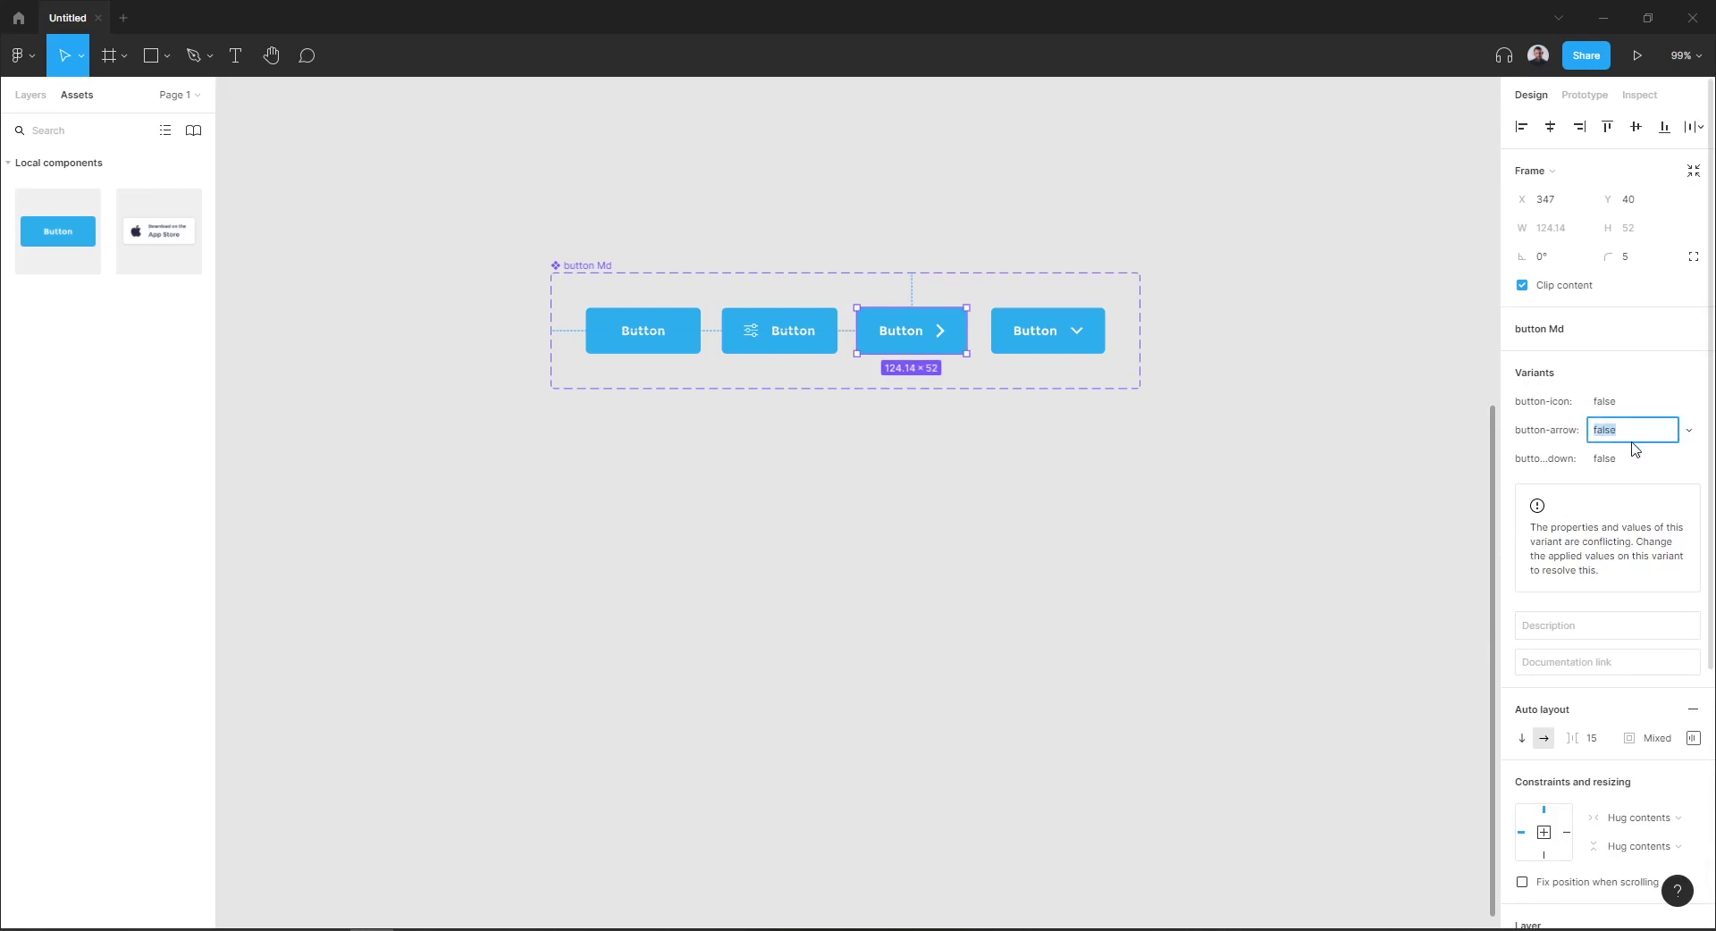
pyautogui.write('true')
pyautogui.press('Return')
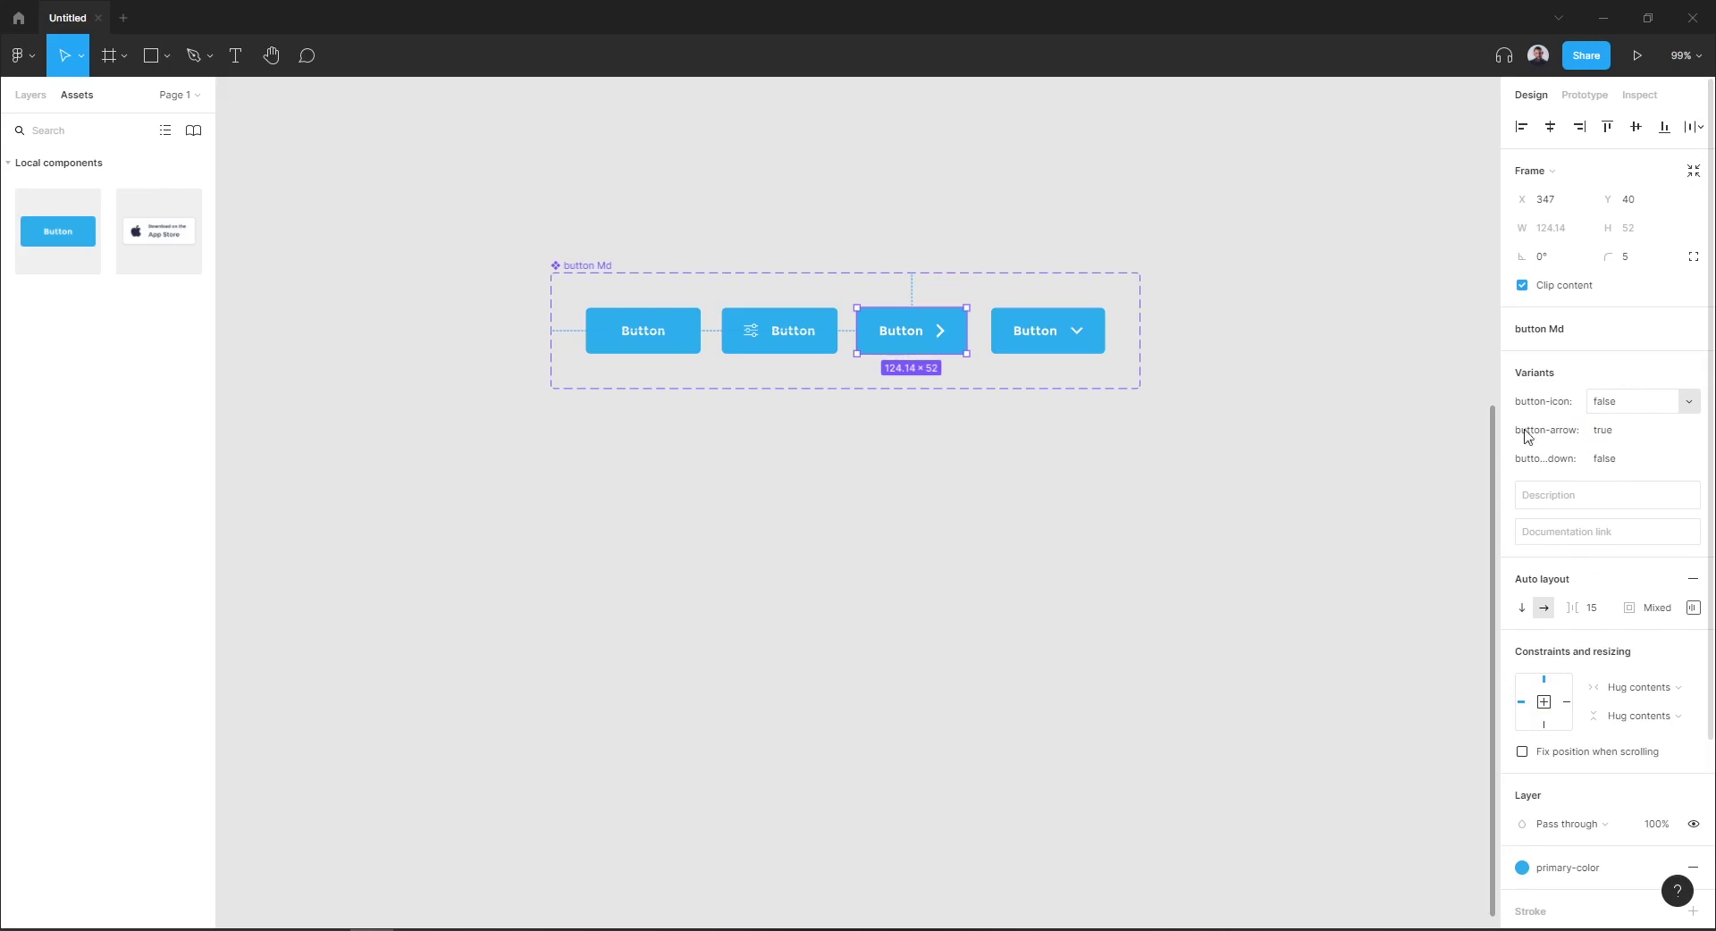
# Step: Set button-dropdown to true on the fourth, chevron-down variant
pyautogui.click(1061, 334)
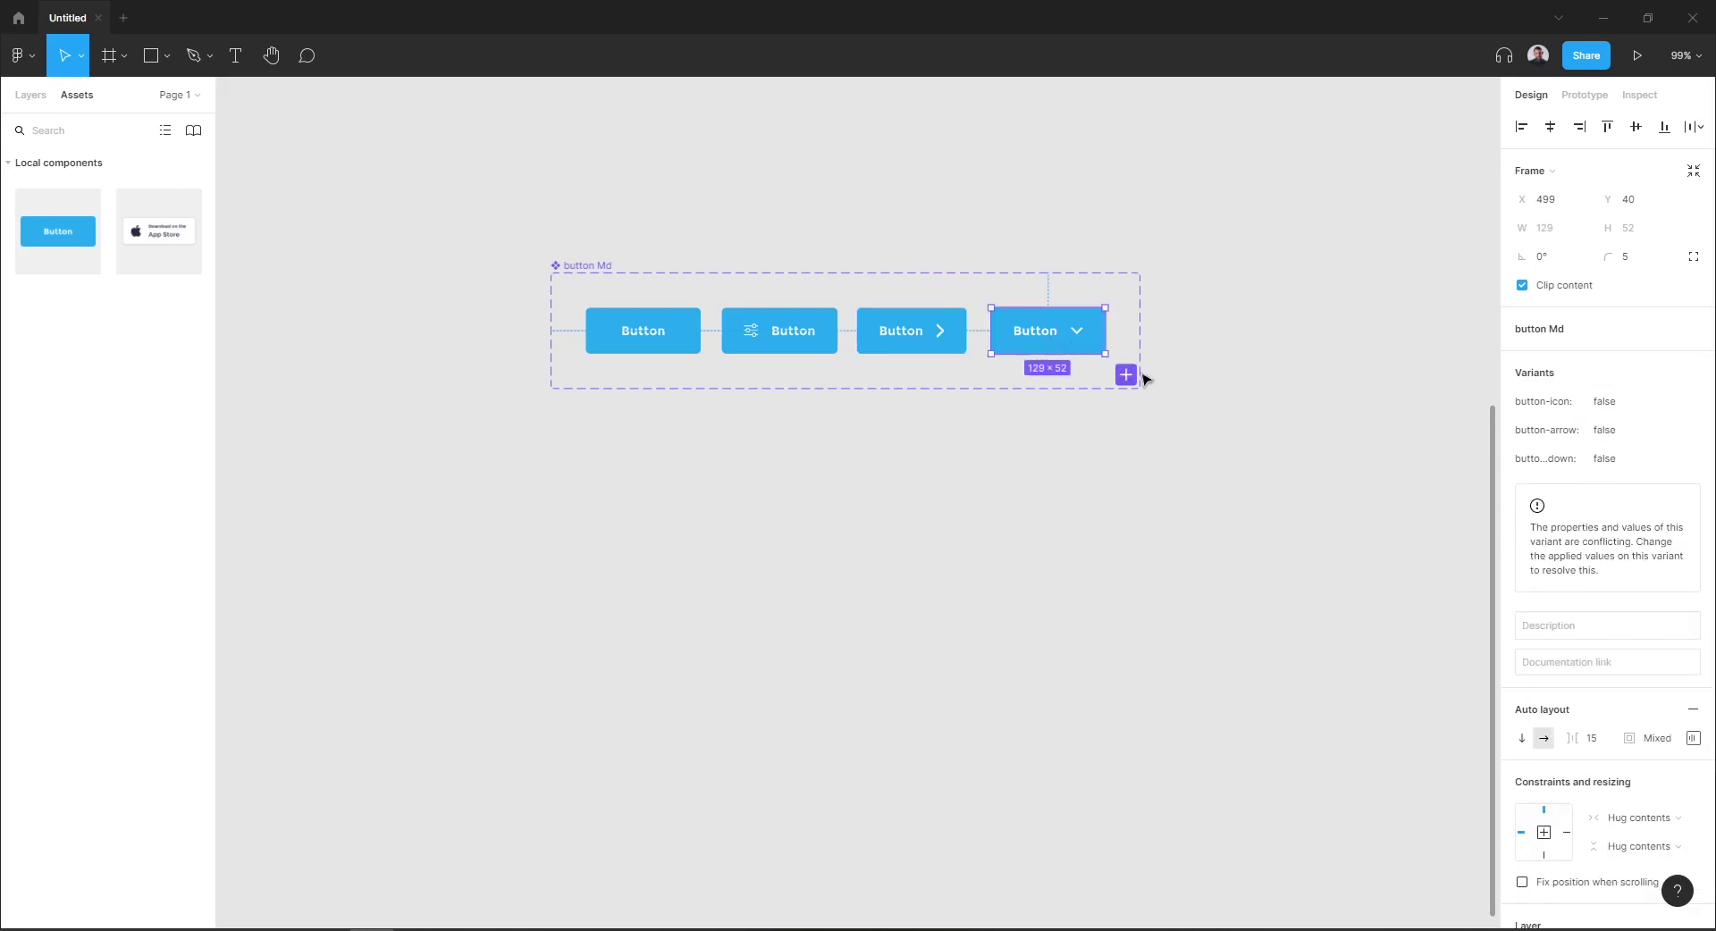
pyautogui.click(1631, 461)
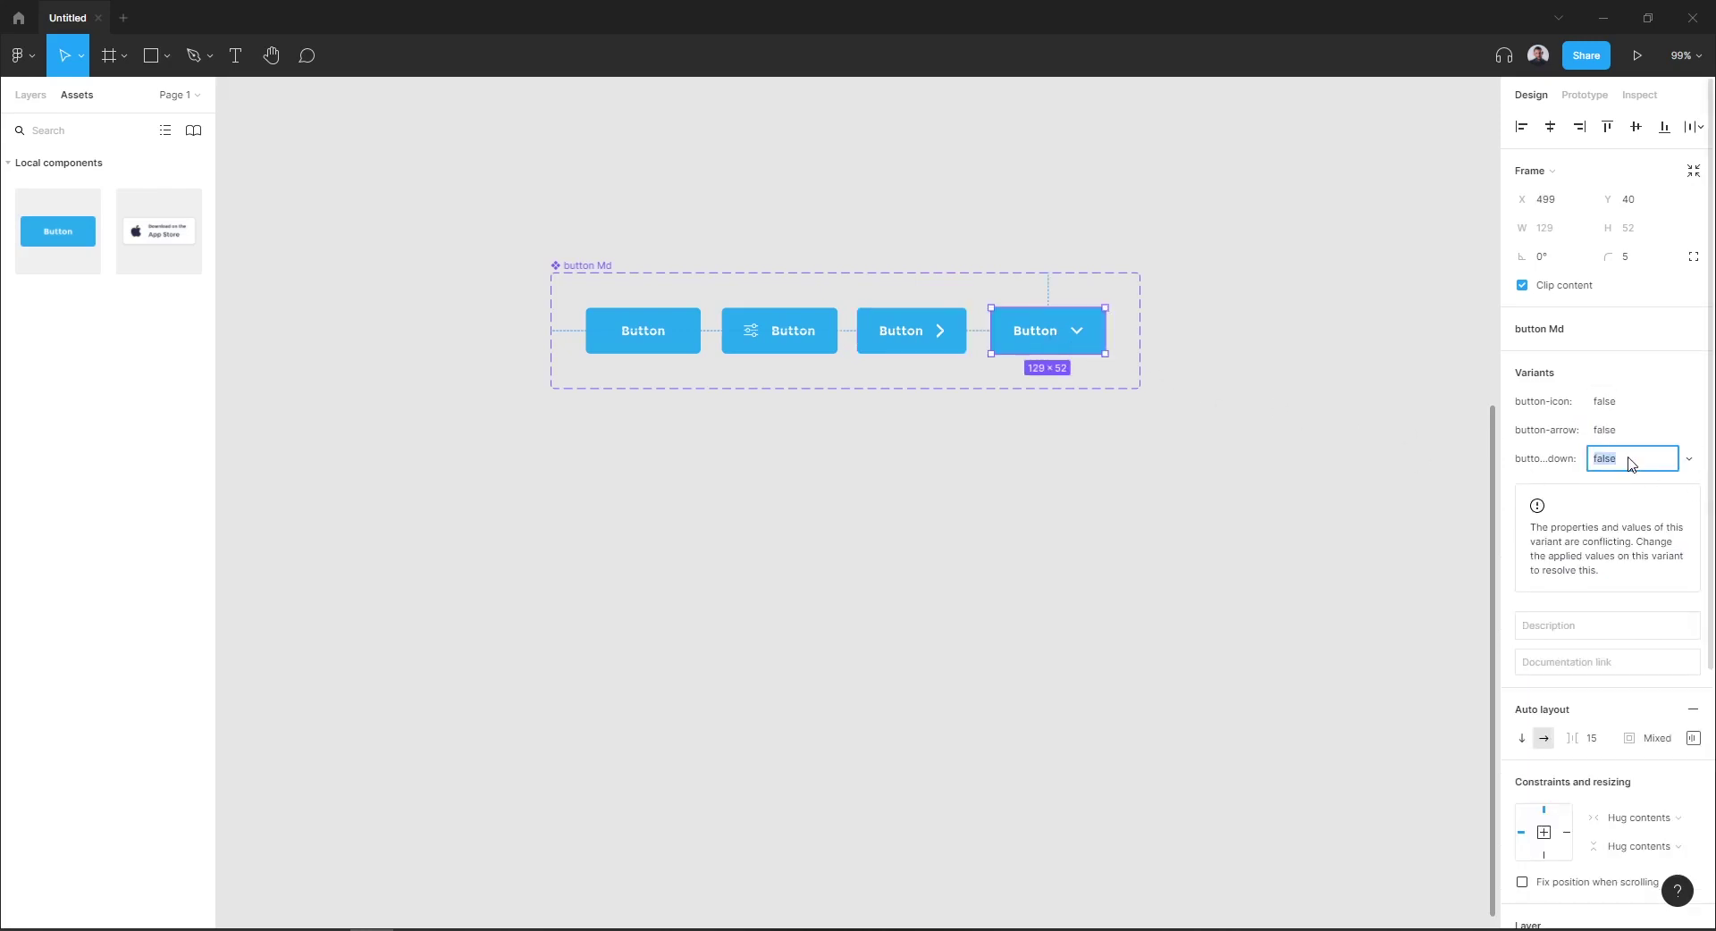
pyautogui.write('true')
pyautogui.press('Return')
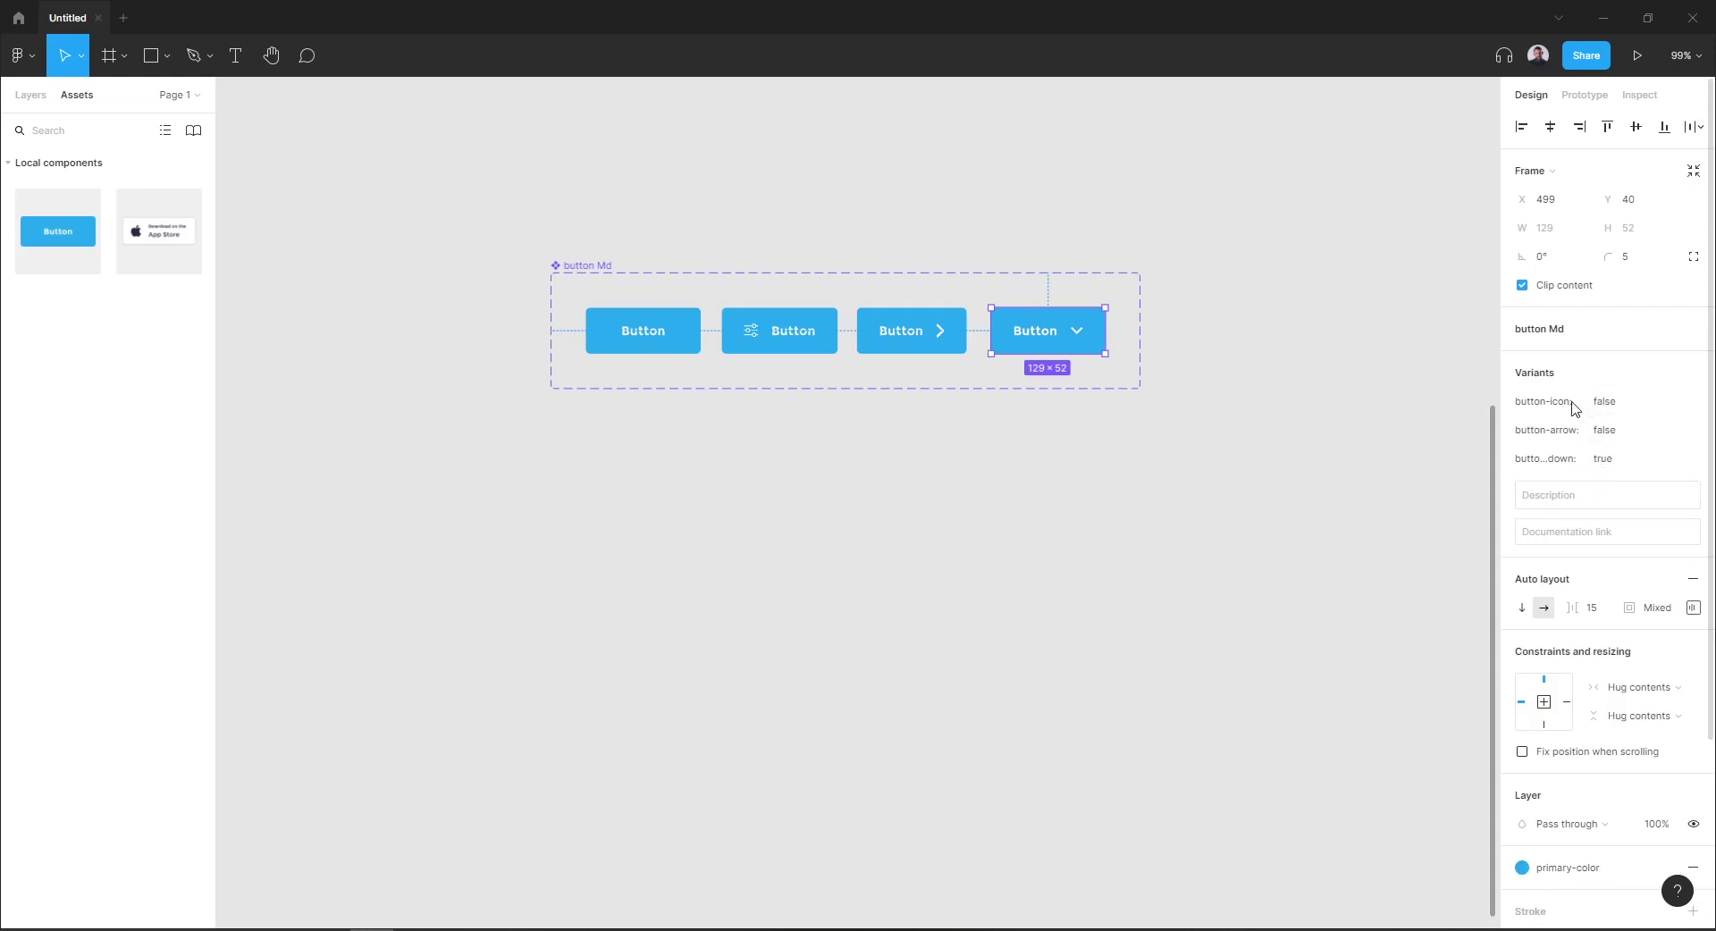
# Step: Place a button Md instance below the set and try its three boolean toggles
pyautogui.click(793, 556)
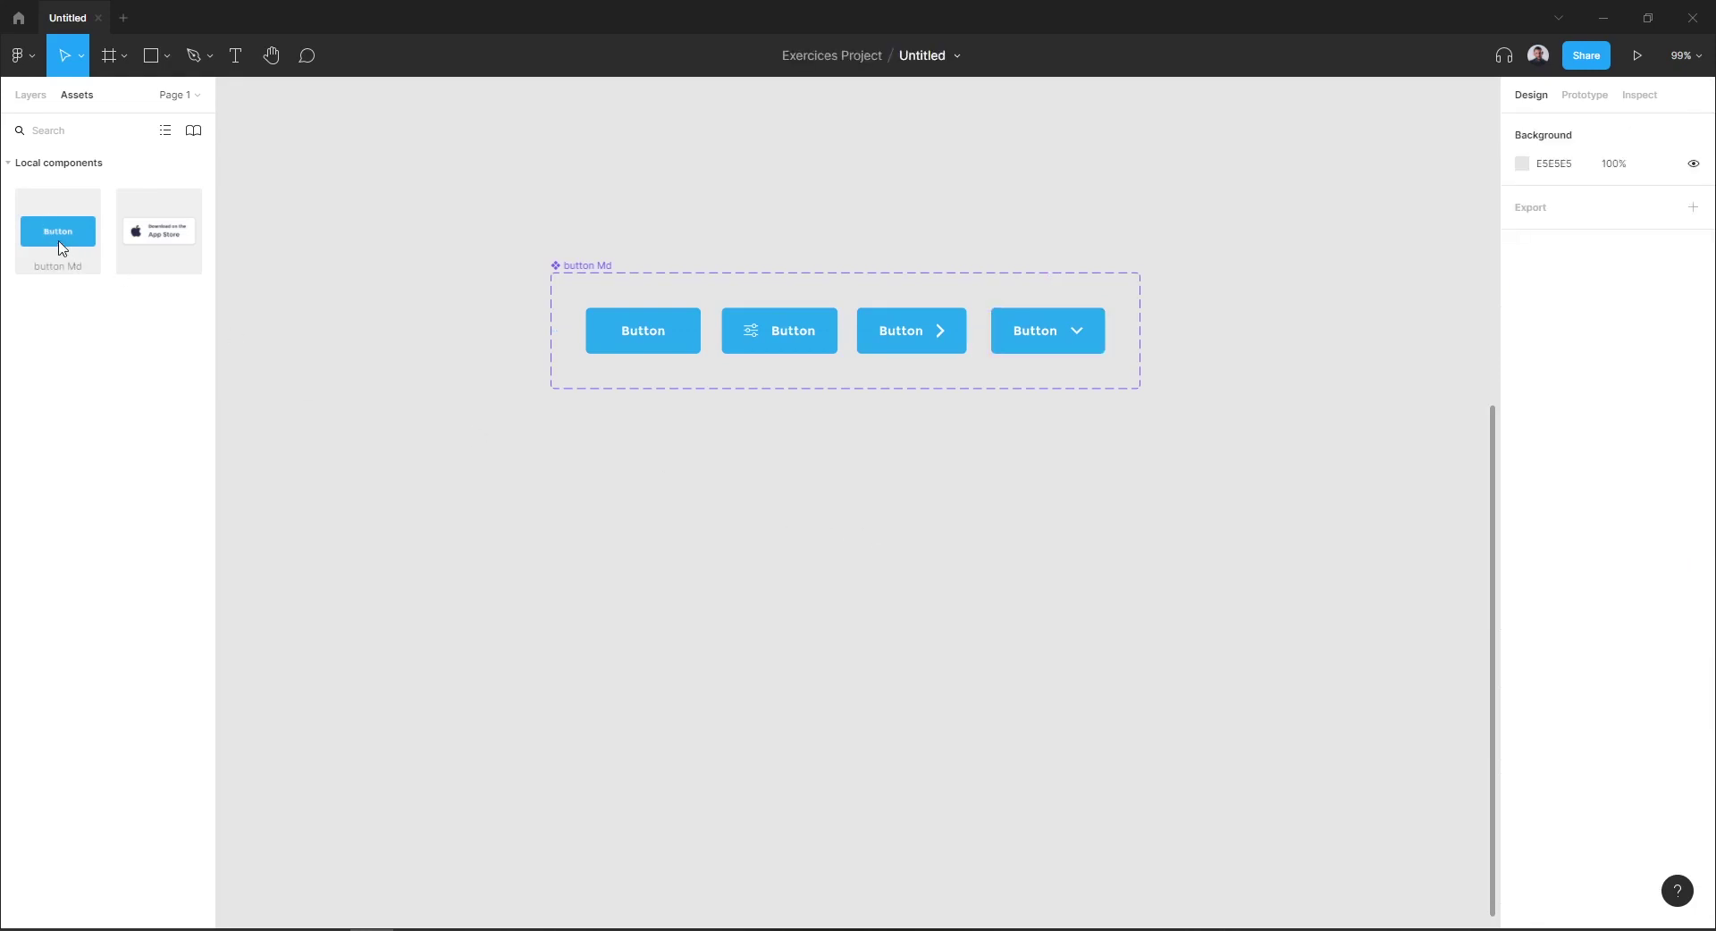
pyautogui.moveTo(59, 247); pyautogui.dragTo(648, 637)
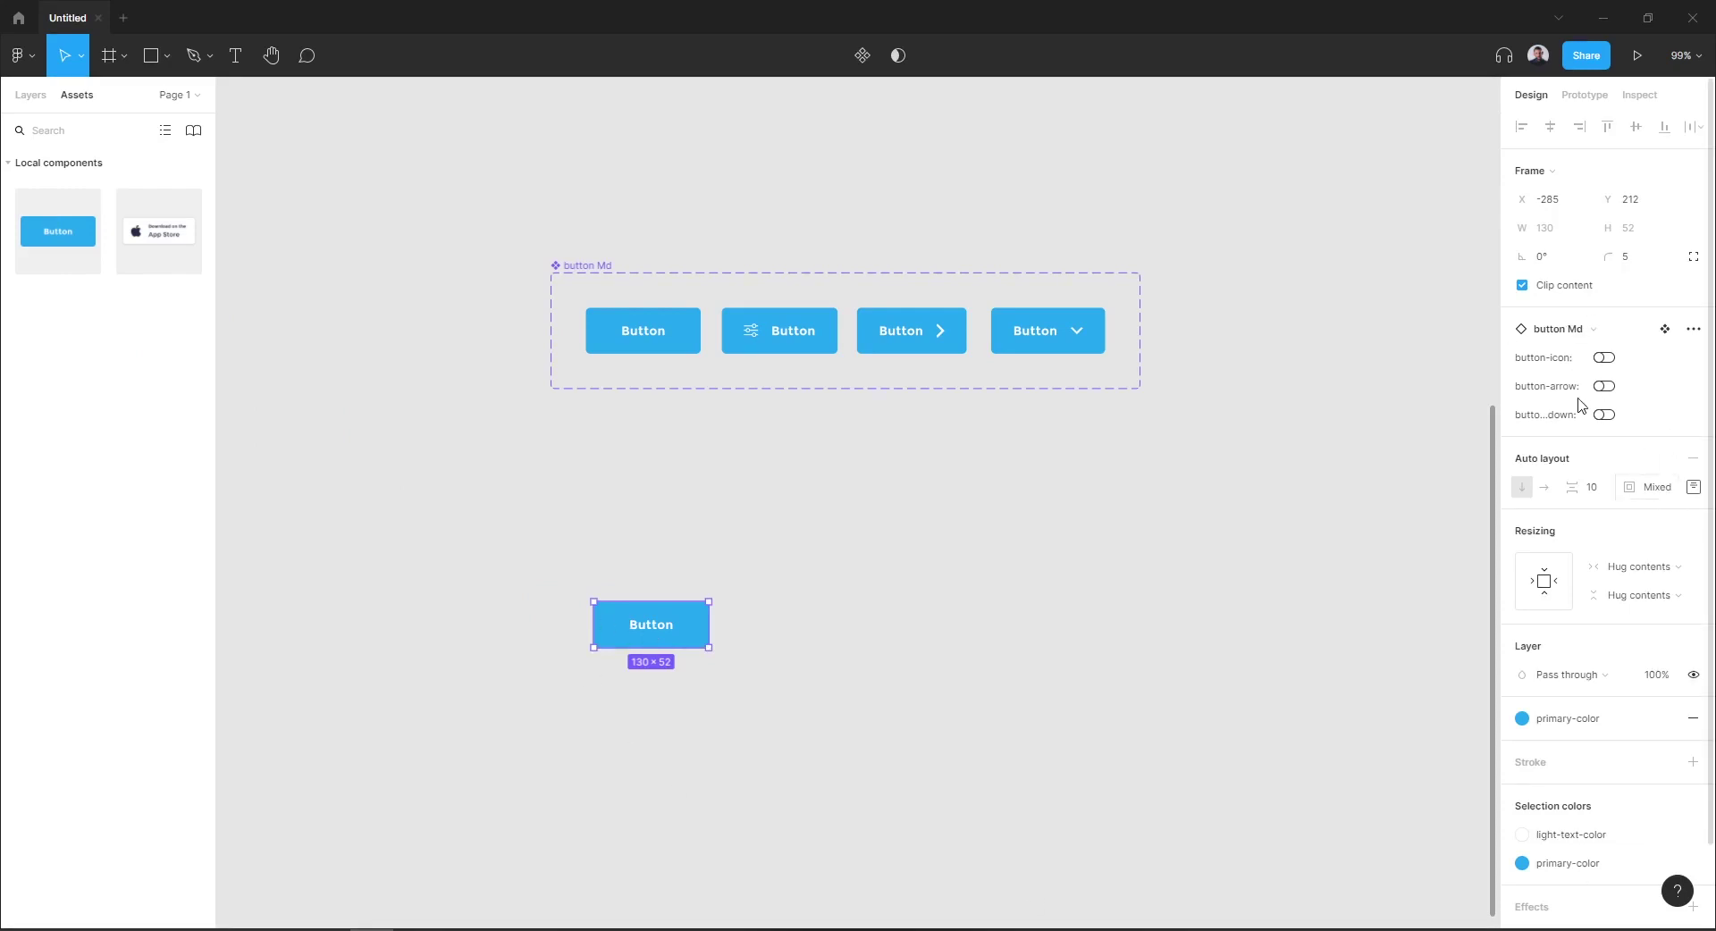
pyautogui.click(1604, 359)
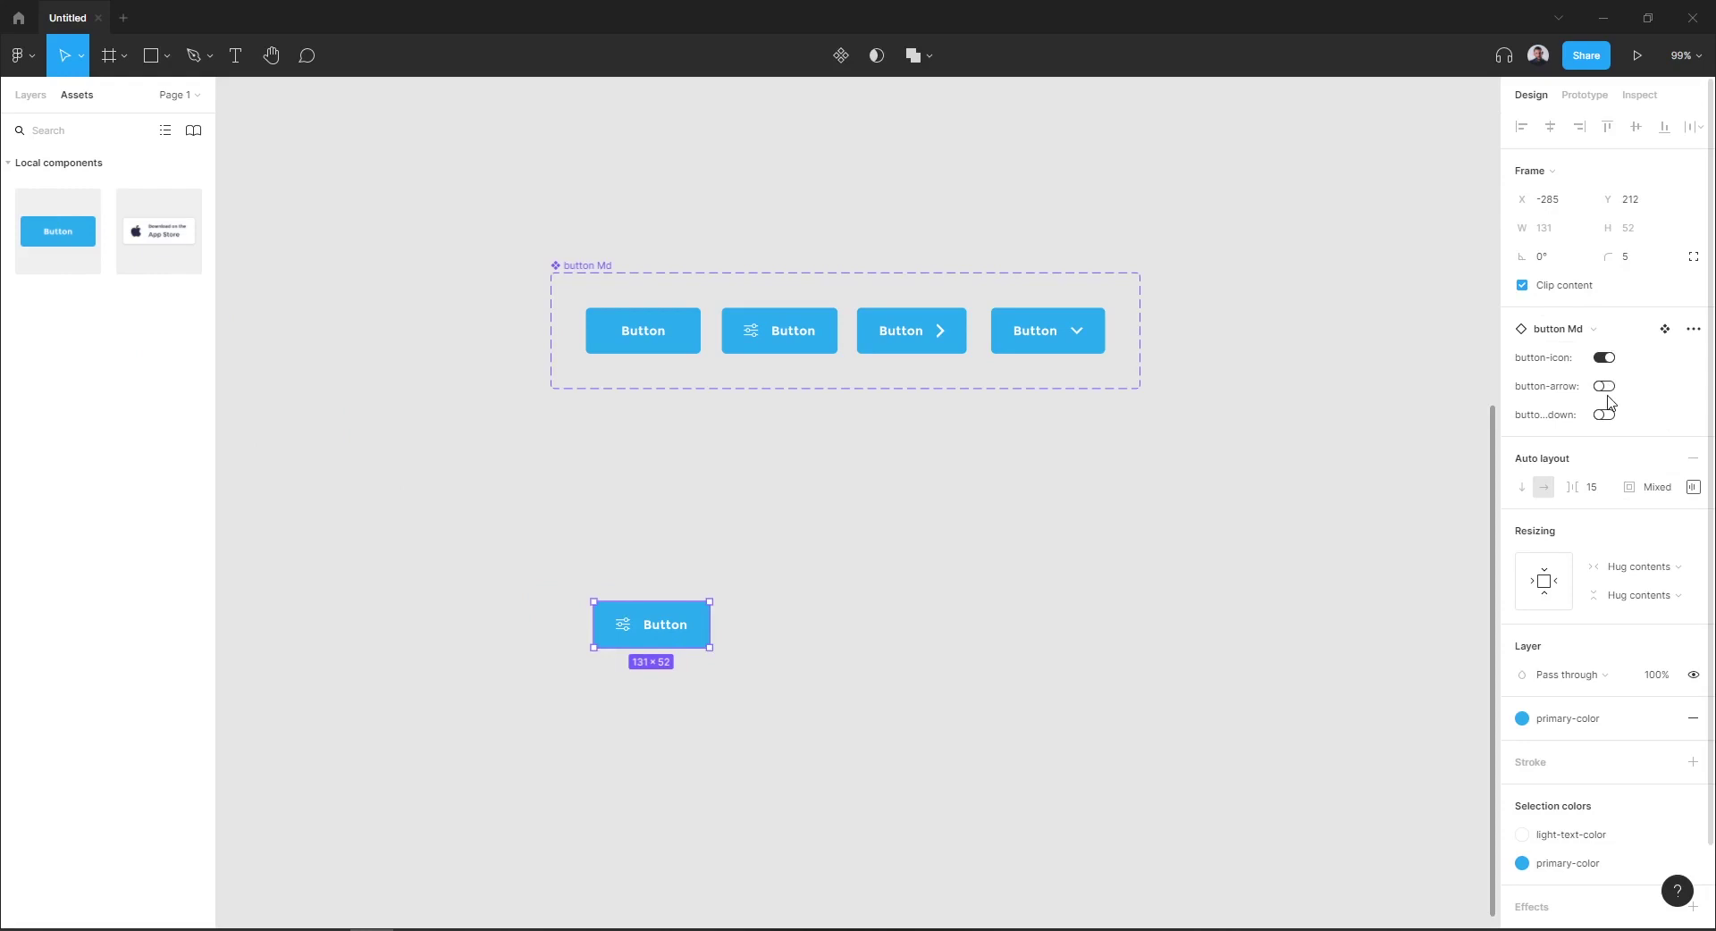
pyautogui.click(1604, 387)
pyautogui.click(1604, 415)
# Step: Cycle the instance's toggles through each variant, ending with only button-icon on
pyautogui.click(1604, 390)
pyautogui.click(1605, 358)
pyautogui.click(1604, 386)
pyautogui.click(1604, 415)
pyautogui.click(1604, 386)
pyautogui.click(1604, 358)
pyautogui.click(1604, 386)
pyautogui.click(1604, 414)
pyautogui.click(1604, 386)
pyautogui.click(1605, 358)
pyautogui.click(908, 809)
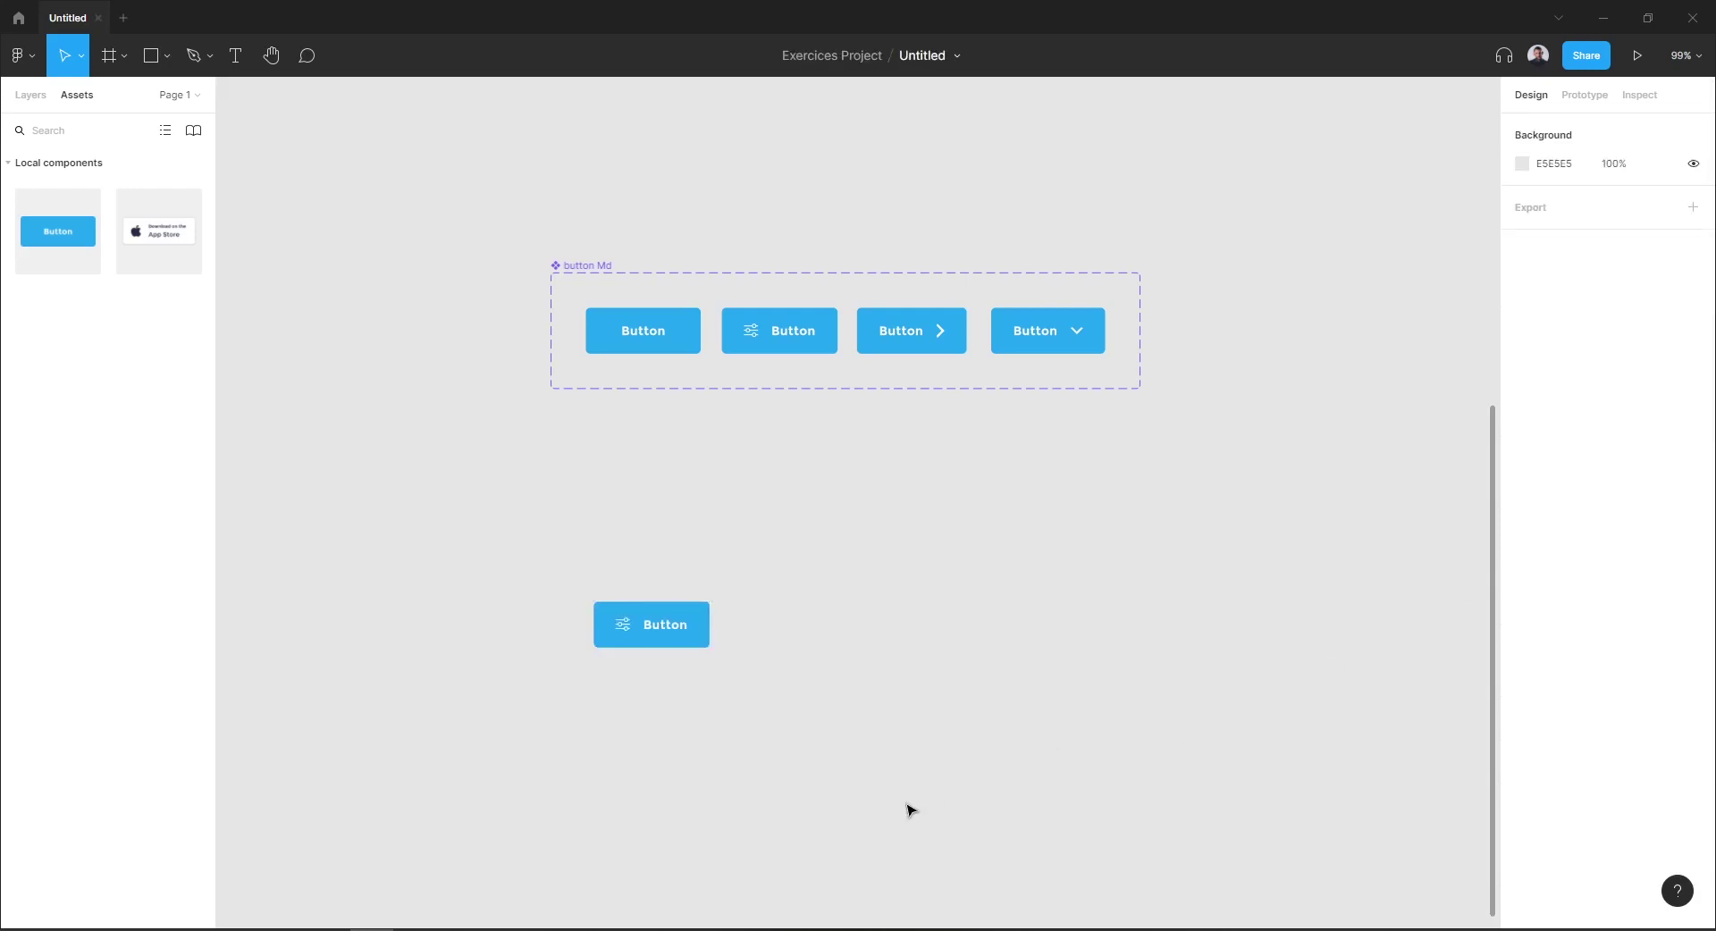